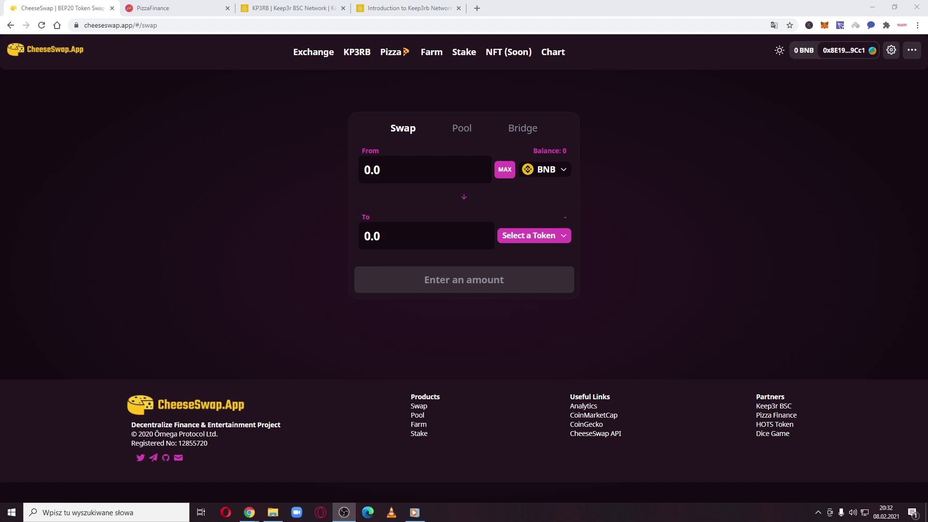
Step: Switch from PizzaFinance to the Keep3r BSC Network KP3RB profile with its empty jobs list
{"action": "left_click", "coordinate": [179, 7]}
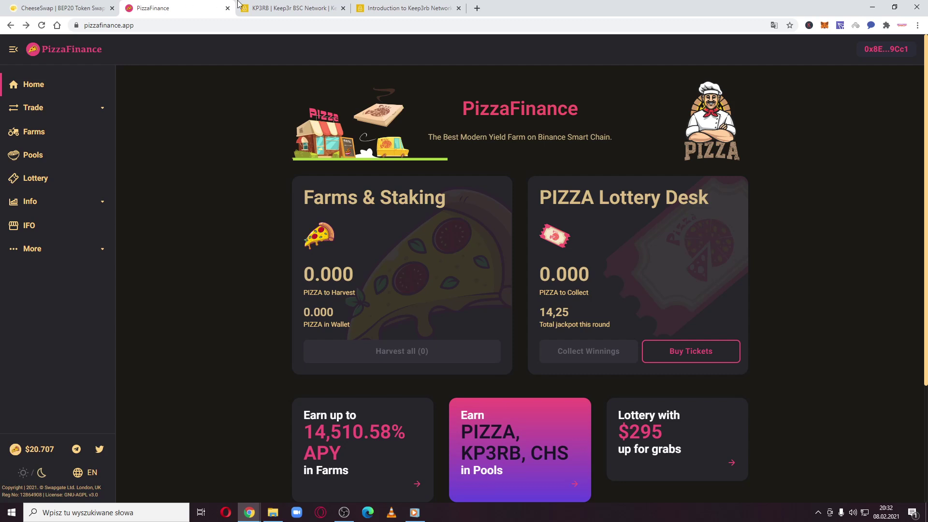
{"action": "left_click", "coordinate": [285, 7]}
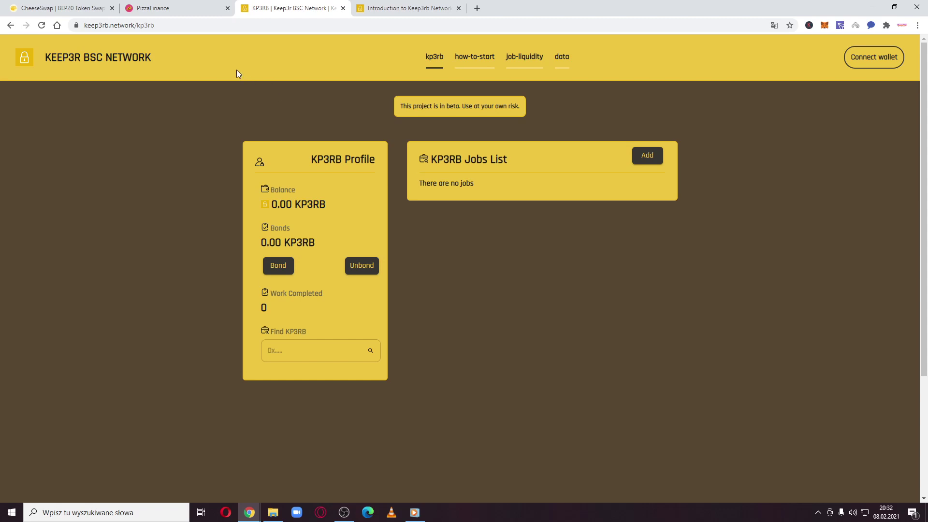
Step: Return to the CheeseSwap BEP20 Token Swap tab, with BNB as the source token
{"action": "left_click", "coordinate": [172, 6]}
{"action": "left_click", "coordinate": [80, 5]}
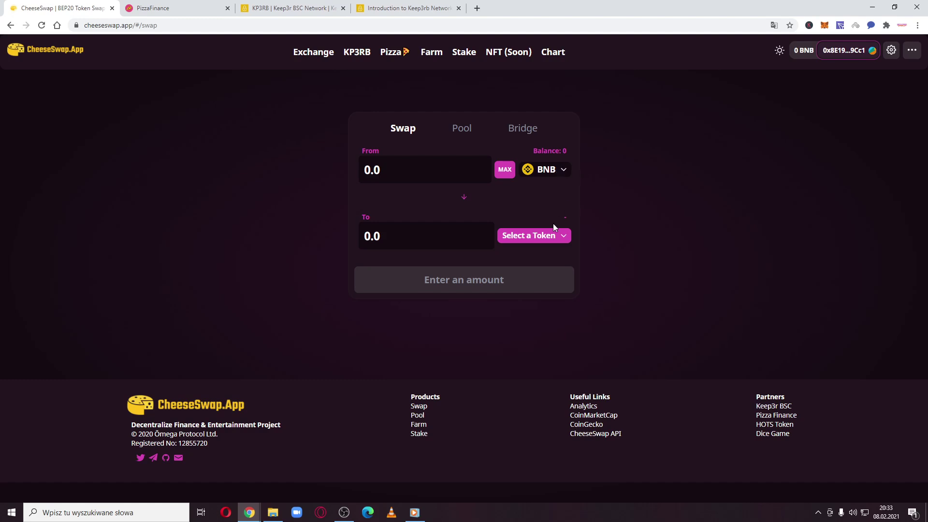
{"action": "left_click", "coordinate": [551, 236]}
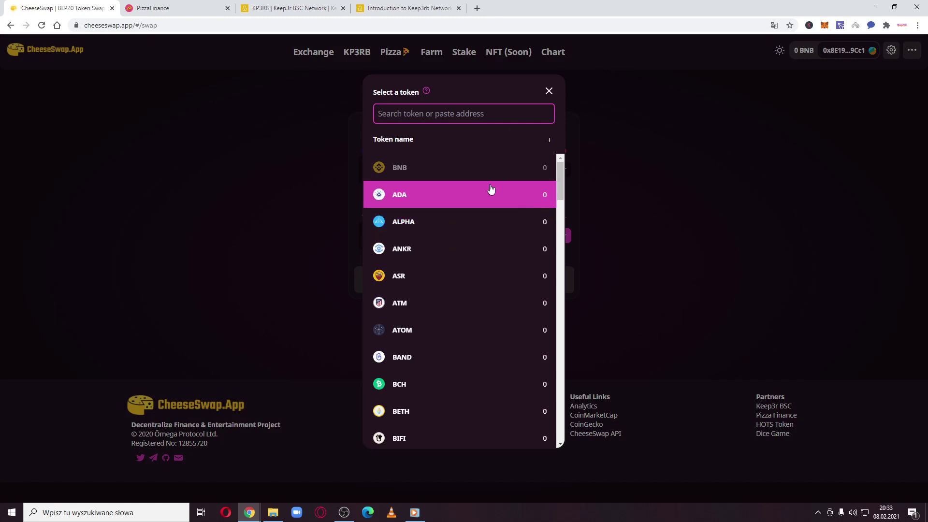
{"action": "scroll", "coordinate": [493, 265], "scroll_direction": "down", "scroll_amount": 2}
{"action": "scroll", "coordinate": [492, 263], "scroll_direction": "down", "scroll_amount": 2}
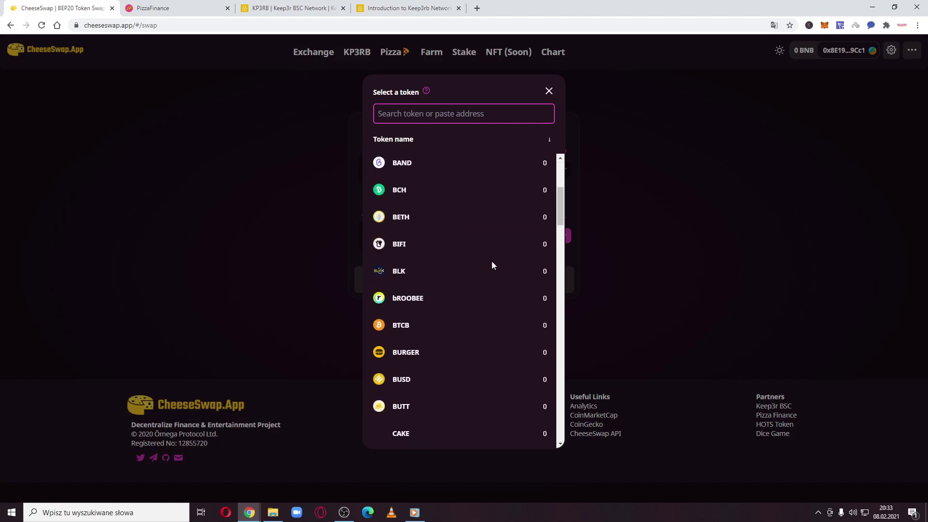
{"action": "scroll", "coordinate": [493, 265], "scroll_direction": "down", "scroll_amount": 2}
{"action": "scroll", "coordinate": [492, 265], "scroll_direction": "down", "scroll_amount": 4}
{"action": "scroll", "coordinate": [493, 266], "scroll_direction": "down", "scroll_amount": 2}
{"action": "scroll", "coordinate": [493, 266], "scroll_direction": "down", "scroll_amount": 2}
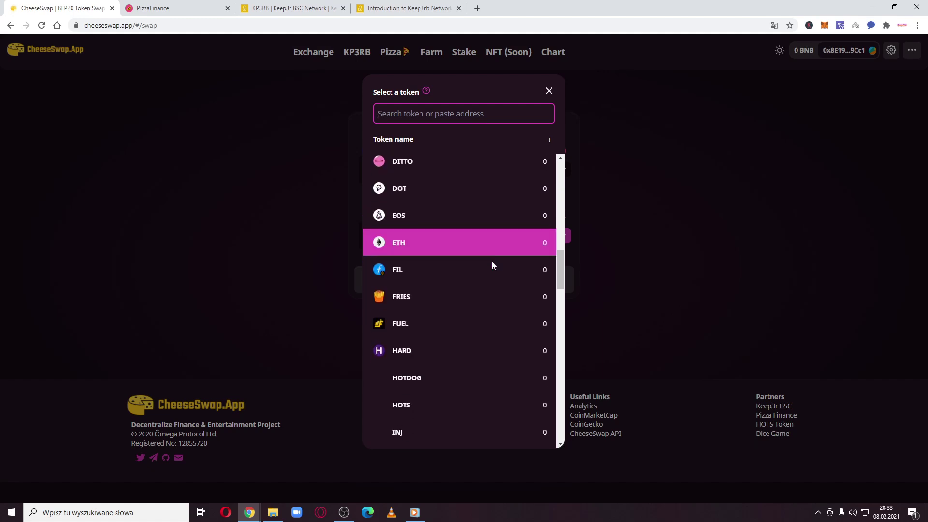
{"action": "scroll", "coordinate": [492, 265], "scroll_direction": "down", "scroll_amount": 3}
{"action": "scroll", "coordinate": [493, 265], "scroll_direction": "up", "scroll_amount": 1}
{"action": "scroll", "coordinate": [493, 266], "scroll_direction": "up", "scroll_amount": 3}
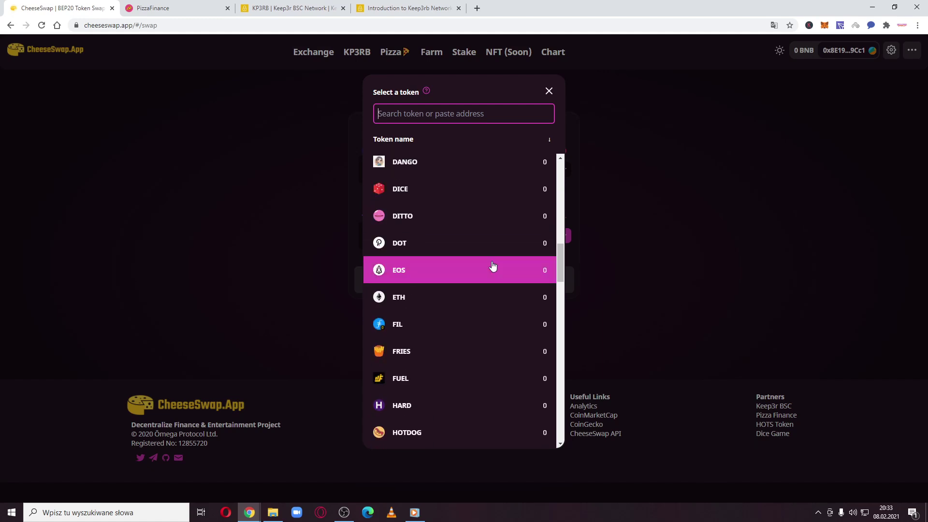
{"action": "scroll", "coordinate": [492, 243], "scroll_direction": "up", "scroll_amount": 1}
{"action": "scroll", "coordinate": [492, 244], "scroll_direction": "up", "scroll_amount": 5}
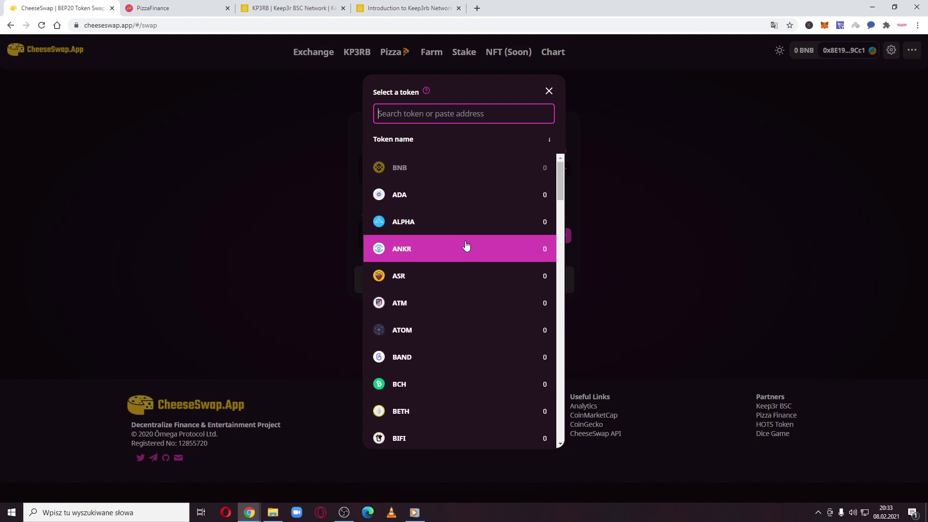
{"action": "scroll", "coordinate": [459, 328], "scroll_direction": "down", "scroll_amount": 1}
{"action": "scroll", "coordinate": [462, 319], "scroll_direction": "down", "scroll_amount": 5}
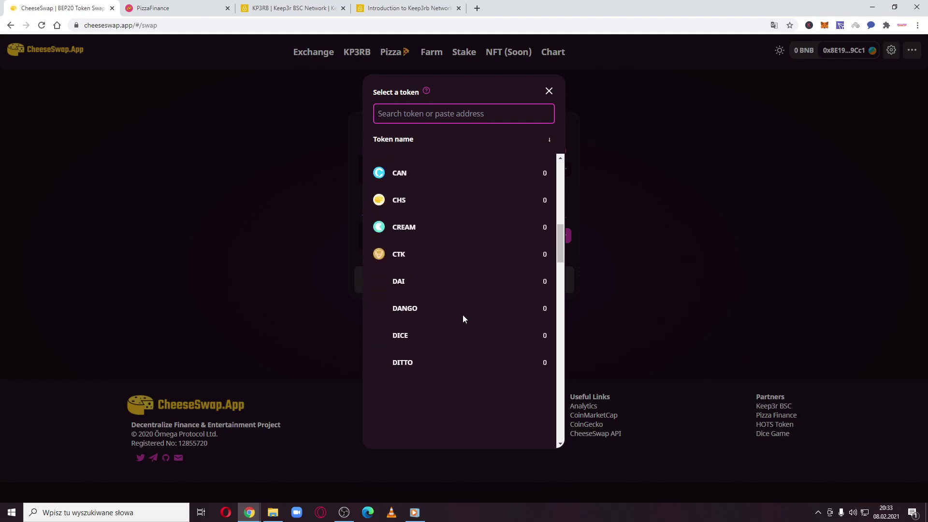
{"action": "scroll", "coordinate": [463, 315], "scroll_direction": "down", "scroll_amount": 3}
{"action": "scroll", "coordinate": [463, 315], "scroll_direction": "down", "scroll_amount": 5}
{"action": "scroll", "coordinate": [463, 314], "scroll_direction": "down", "scroll_amount": 4}
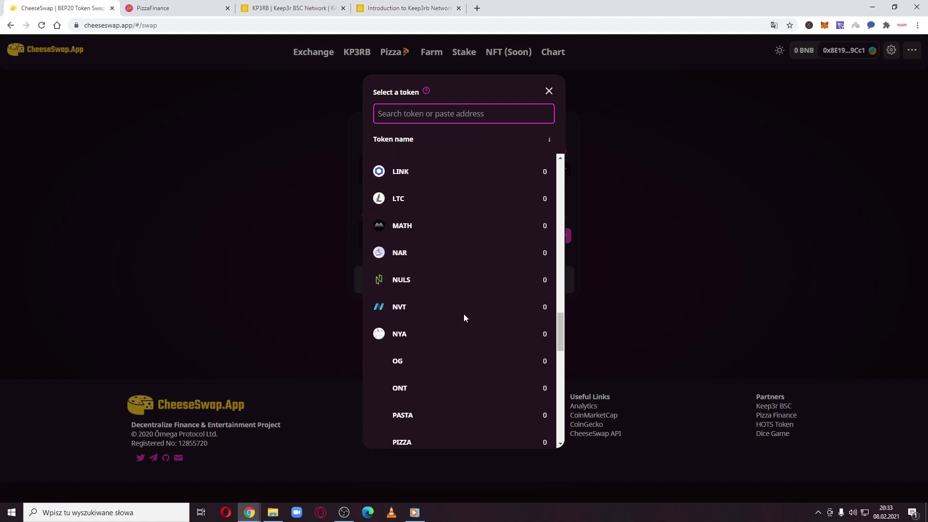
{"action": "scroll", "coordinate": [463, 316], "scroll_direction": "down", "scroll_amount": 4}
{"action": "scroll", "coordinate": [463, 316], "scroll_direction": "down", "scroll_amount": 6}
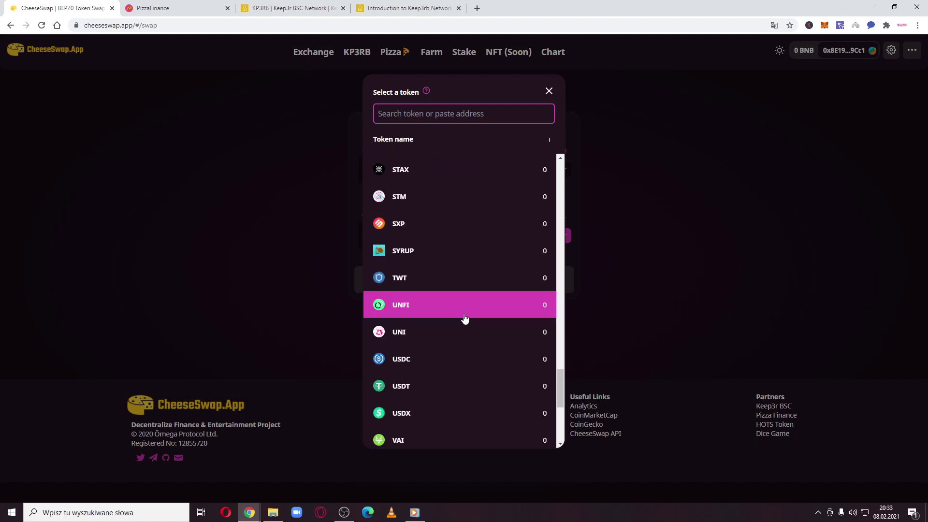
{"action": "scroll", "coordinate": [464, 318], "scroll_direction": "down", "scroll_amount": 4}
{"action": "scroll", "coordinate": [465, 319], "scroll_direction": "down", "scroll_amount": 1}
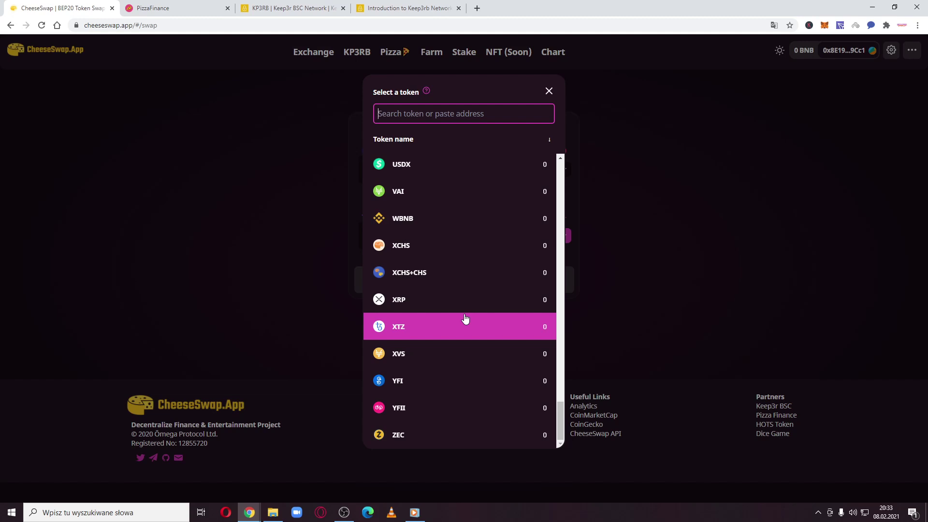
{"action": "left_click", "coordinate": [683, 184]}
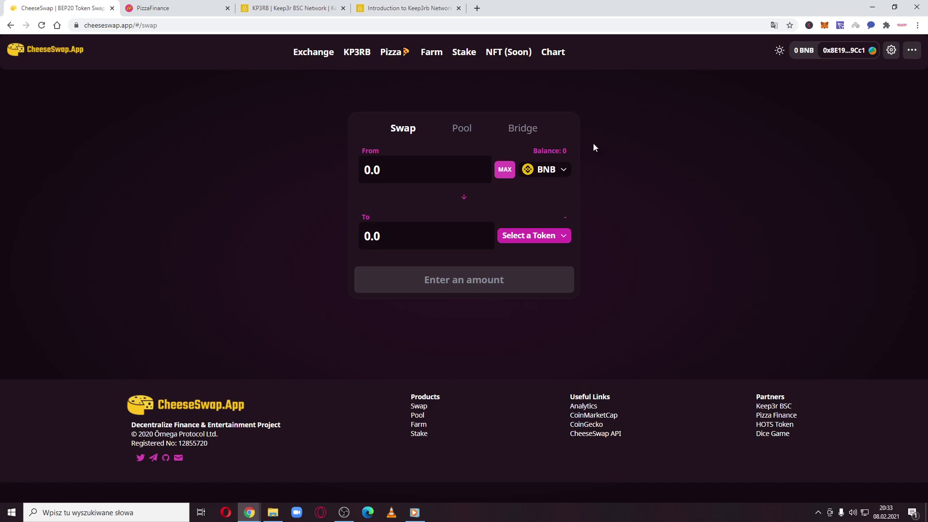
{"action": "left_click", "coordinate": [833, 54]}
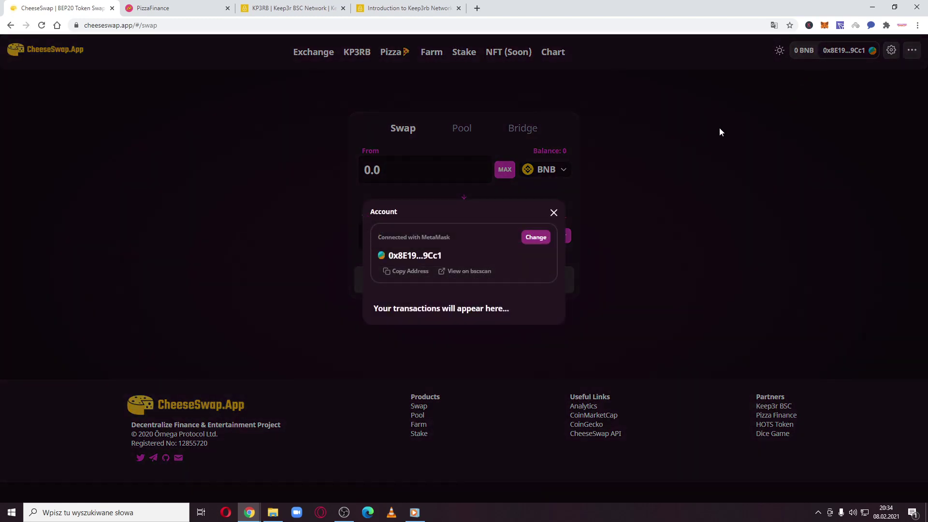
{"action": "left_click", "coordinate": [532, 236]}
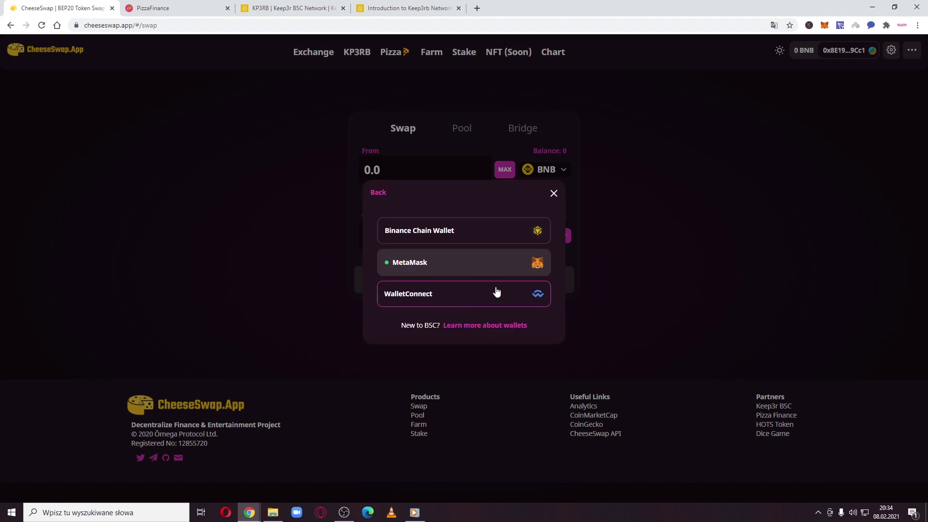
{"action": "left_click", "coordinate": [801, 87]}
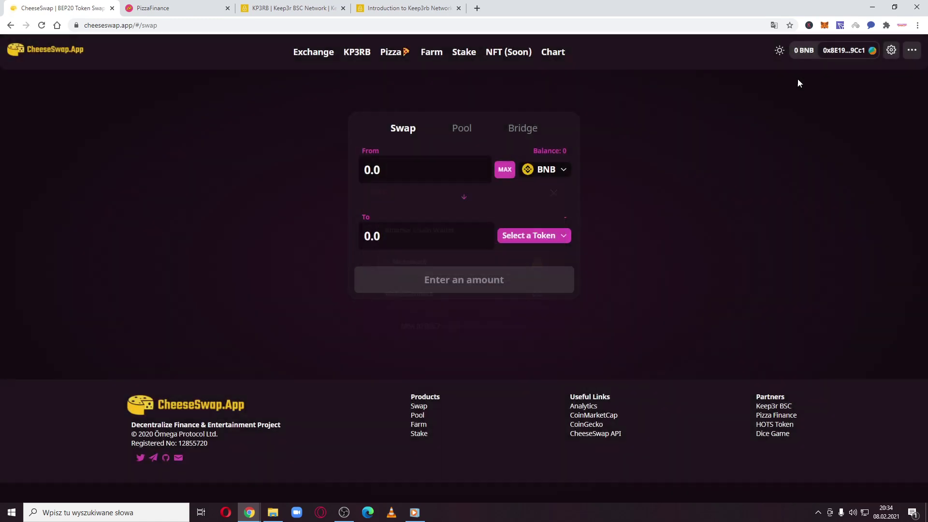
Step: Show MetaMask's BSC Mainnet settings: Binance RPC URL, chain ID 56, BNB symbol, BscScan explorer
{"action": "left_click", "coordinate": [825, 25]}
{"action": "left_click", "coordinate": [748, 50]}
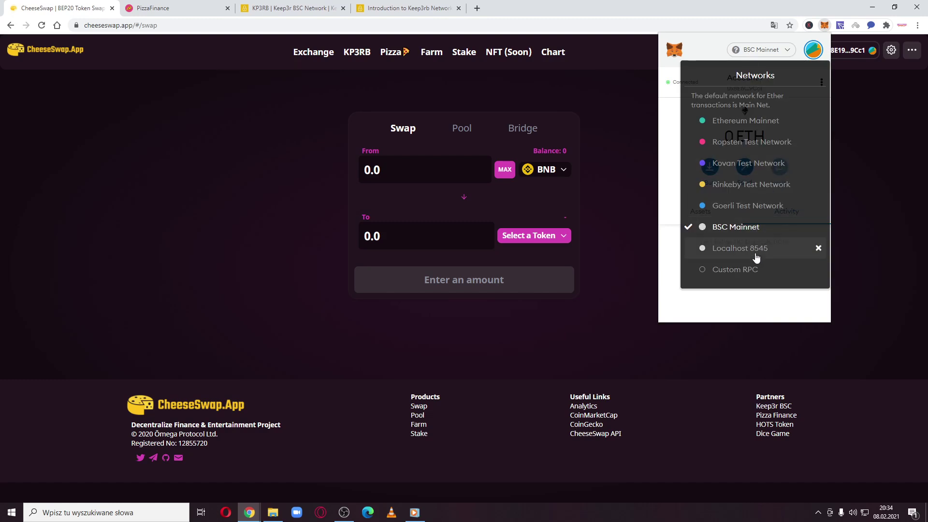
{"action": "left_click", "coordinate": [735, 271]}
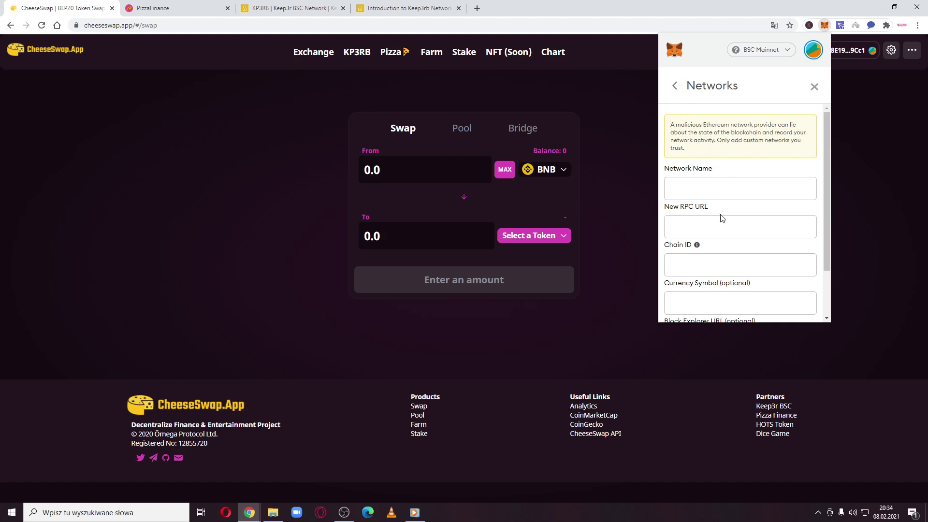
{"action": "left_click", "coordinate": [674, 86]}
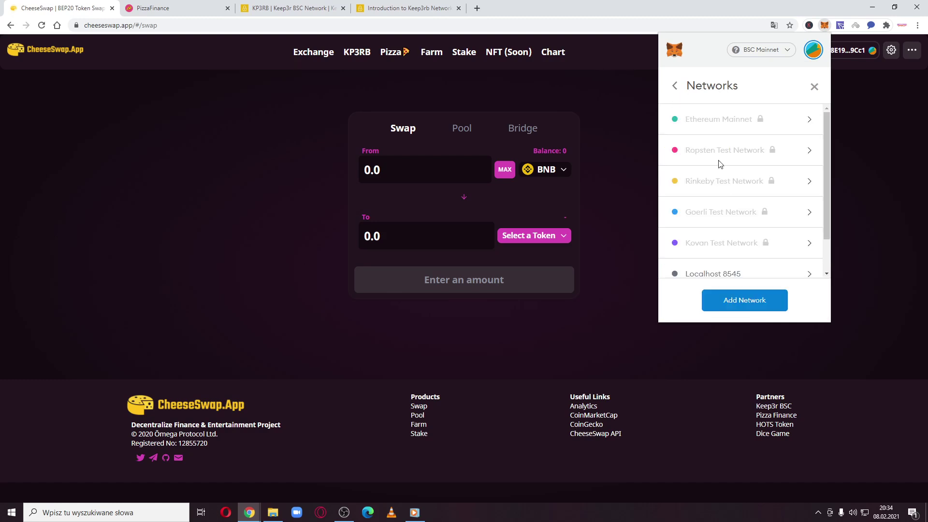
{"action": "scroll", "coordinate": [720, 165], "scroll_direction": "down", "scroll_amount": 2}
{"action": "left_click", "coordinate": [807, 263]}
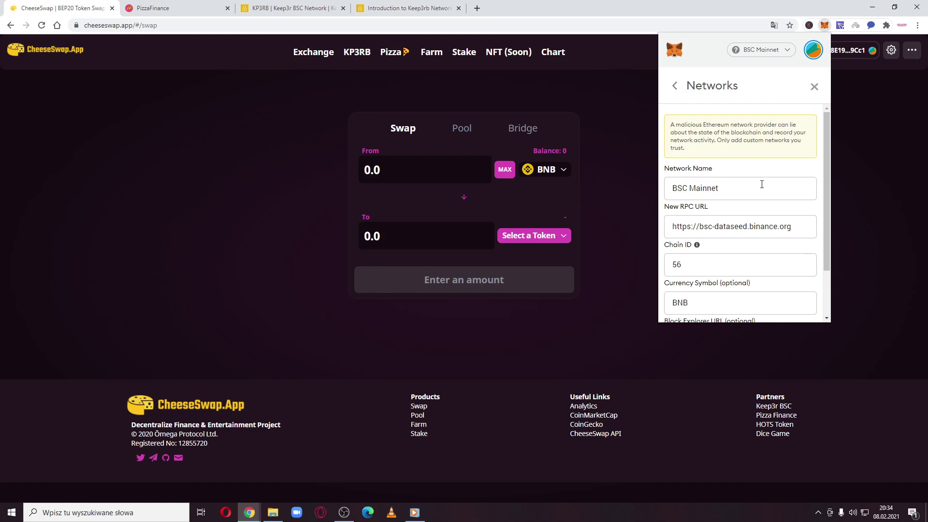
{"action": "scroll", "coordinate": [762, 184], "scroll_direction": "down", "scroll_amount": 2}
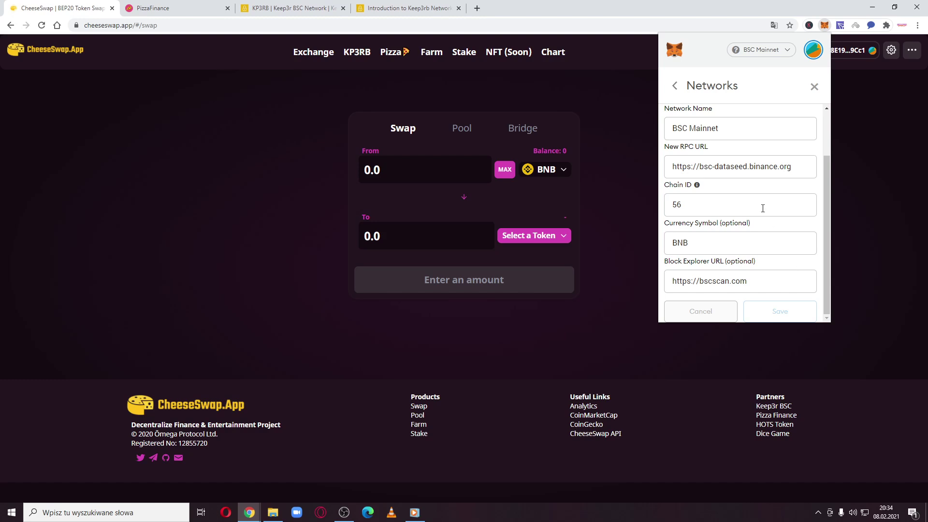
Step: Close the MetaMask popup, check the From token list, and bring up the CoinMarketCap link's menu
{"action": "left_click", "coordinate": [675, 86]}
{"action": "left_click", "coordinate": [582, 99]}
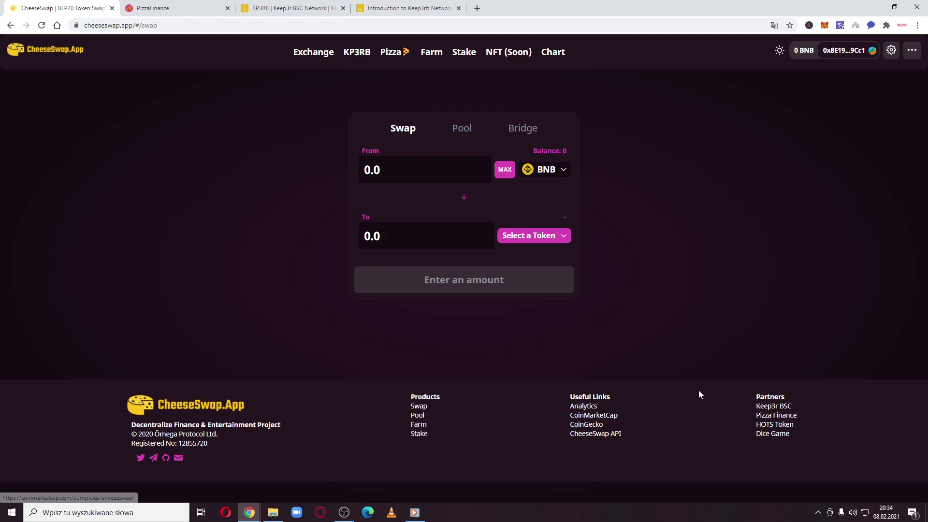
{"action": "left_click", "coordinate": [561, 168]}
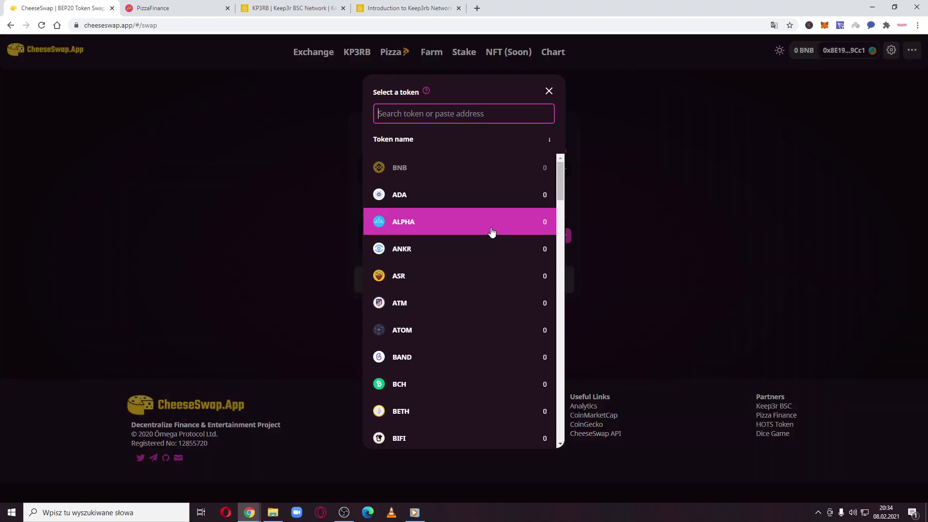
{"action": "left_click", "coordinate": [718, 216]}
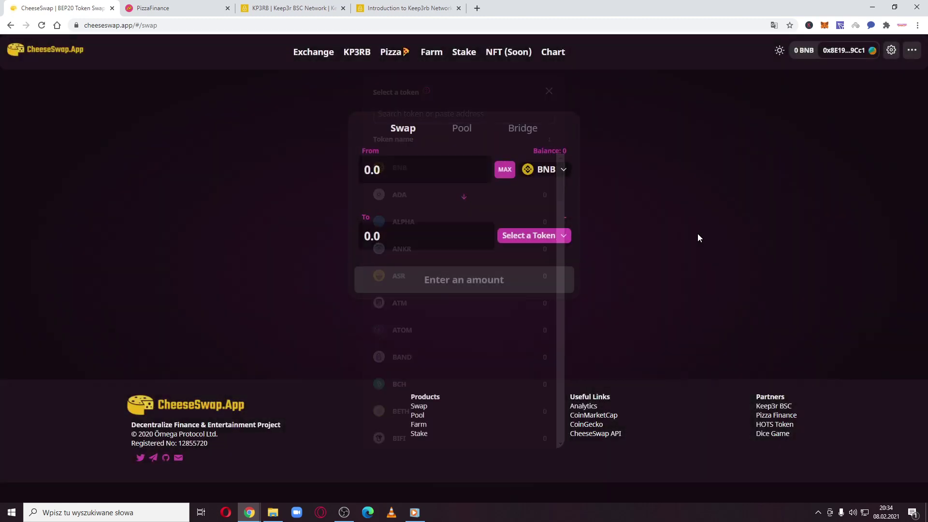
{"action": "right_click", "coordinate": [611, 419]}
Step: Open CoinMarketCap's CheeseSwap page in a new tab and scroll to the CHS price chart
{"action": "left_click", "coordinate": [665, 320]}
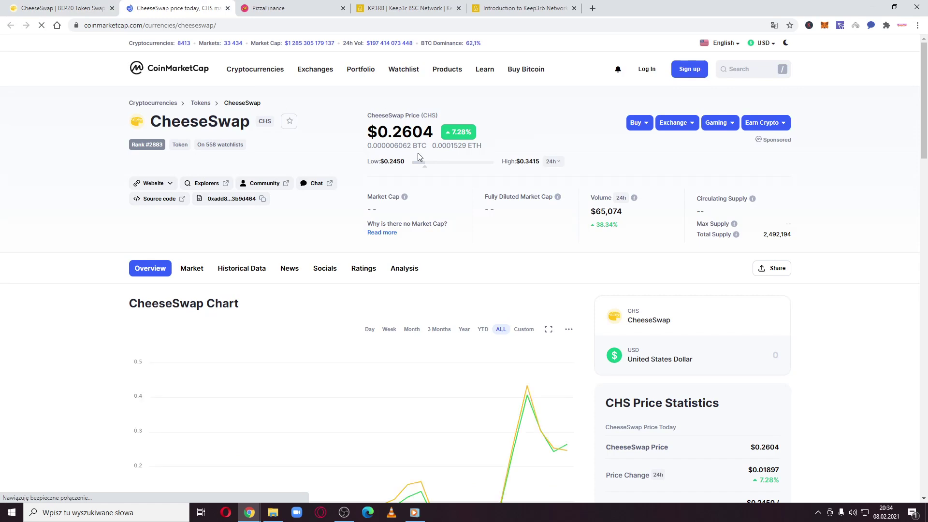
{"action": "scroll", "coordinate": [418, 153], "scroll_direction": "down", "scroll_amount": 3}
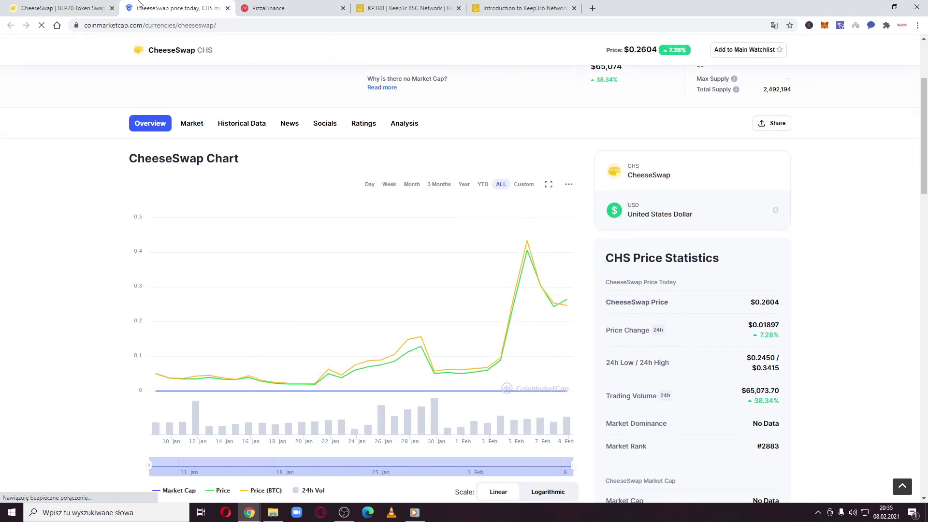
Step: Close CoinMarketCap and scroll CoinGecko's CHS page through its chart and Hotbit/PancakeSwap exchange table
{"action": "left_click", "coordinate": [227, 9]}
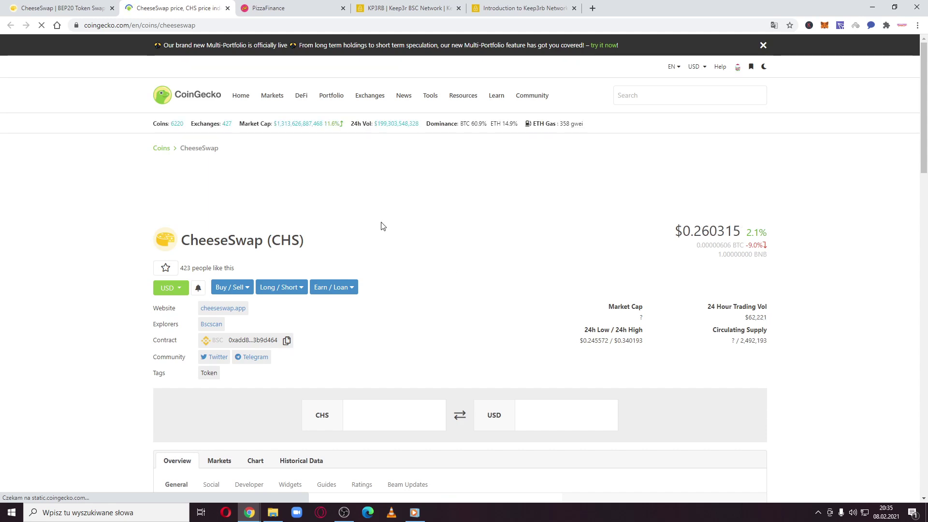
{"action": "scroll", "coordinate": [382, 227], "scroll_direction": "down", "scroll_amount": 2}
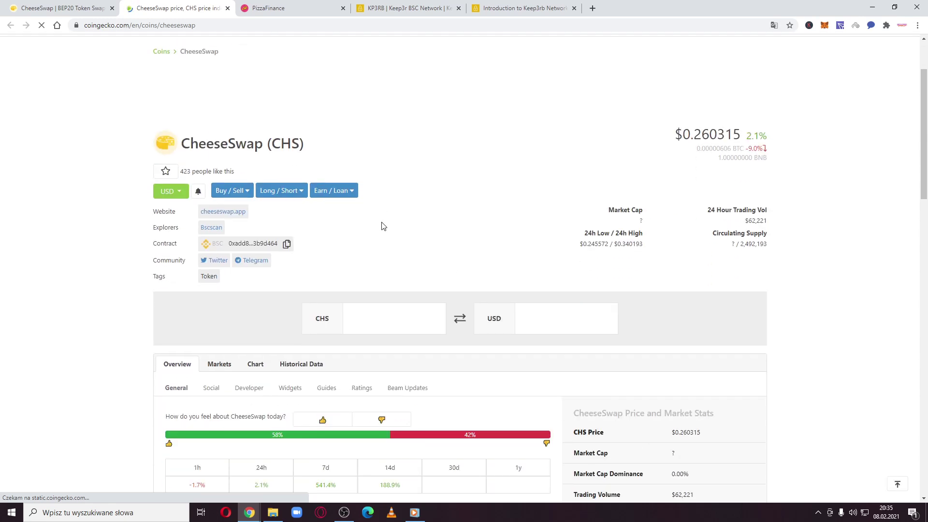
{"action": "scroll", "coordinate": [382, 227], "scroll_direction": "down", "scroll_amount": 3}
{"action": "scroll", "coordinate": [383, 226], "scroll_direction": "down", "scroll_amount": 2}
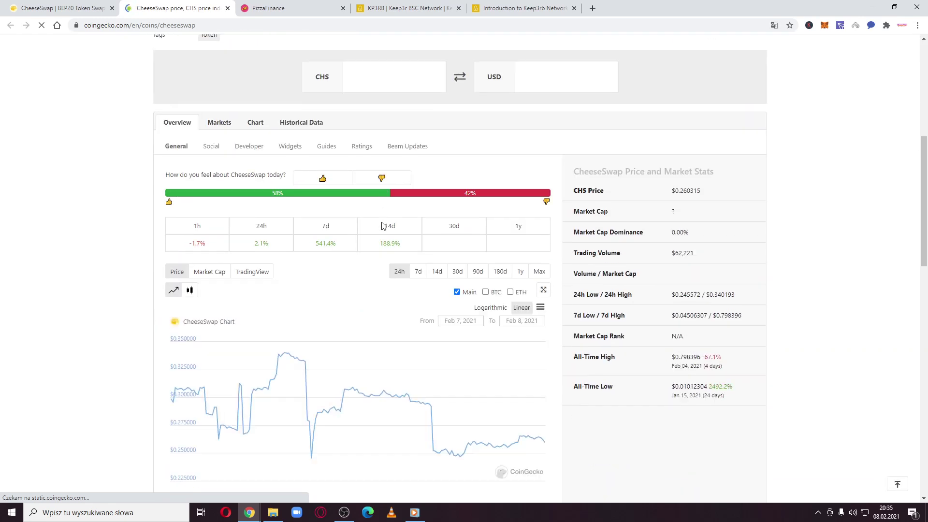
{"action": "scroll", "coordinate": [383, 225], "scroll_direction": "down", "scroll_amount": 5}
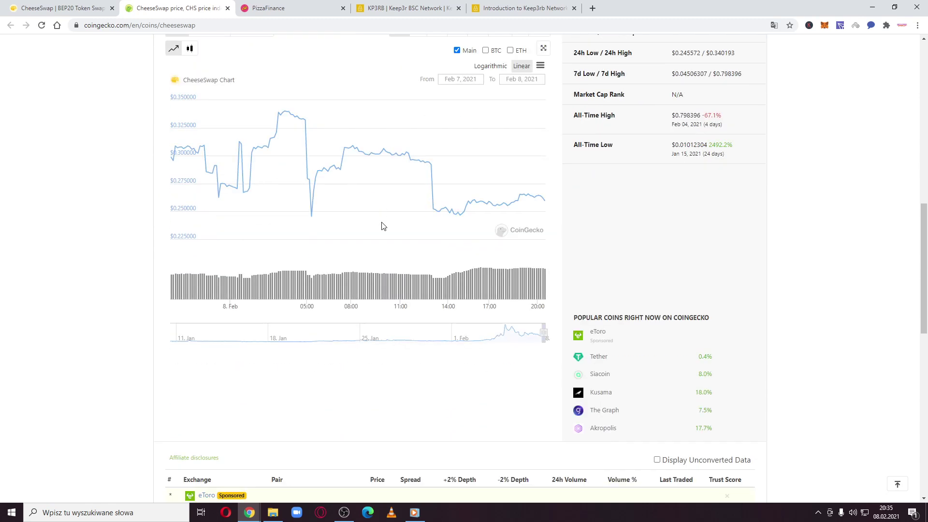
{"action": "scroll", "coordinate": [383, 226], "scroll_direction": "down", "scroll_amount": 4}
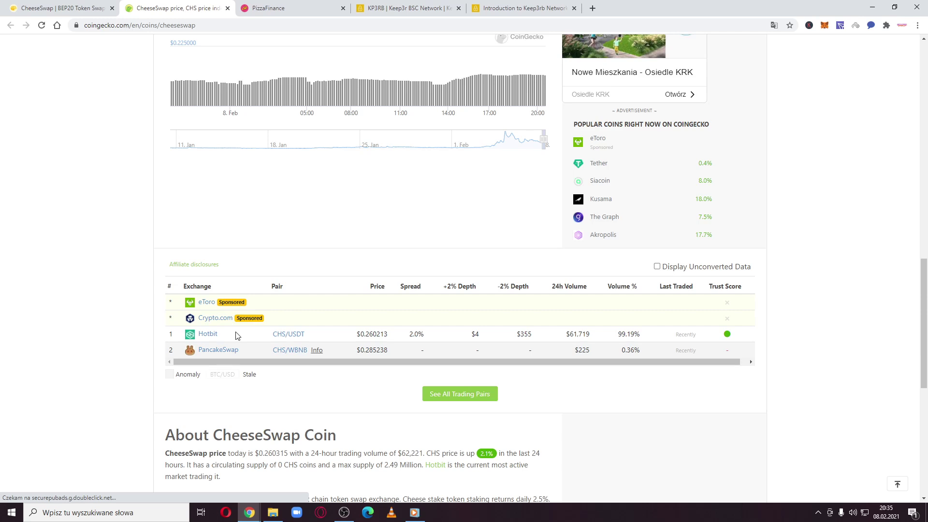
{"action": "scroll", "coordinate": [251, 329], "scroll_direction": "down", "scroll_amount": 1}
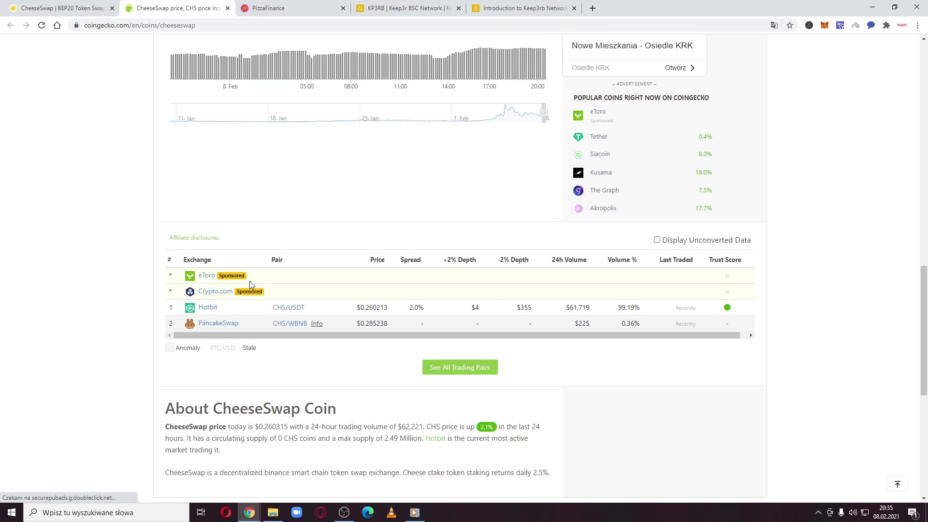
Step: Close the CoinGecko tab, leaving the CheeseSwap swap page open
{"action": "left_click", "coordinate": [96, 8]}
{"action": "left_click", "coordinate": [174, 7]}
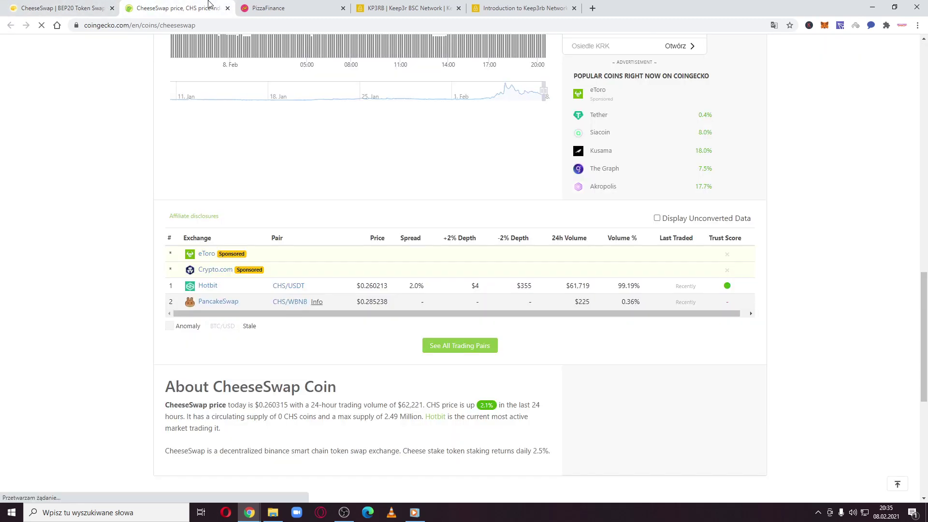
{"action": "left_click", "coordinate": [228, 9]}
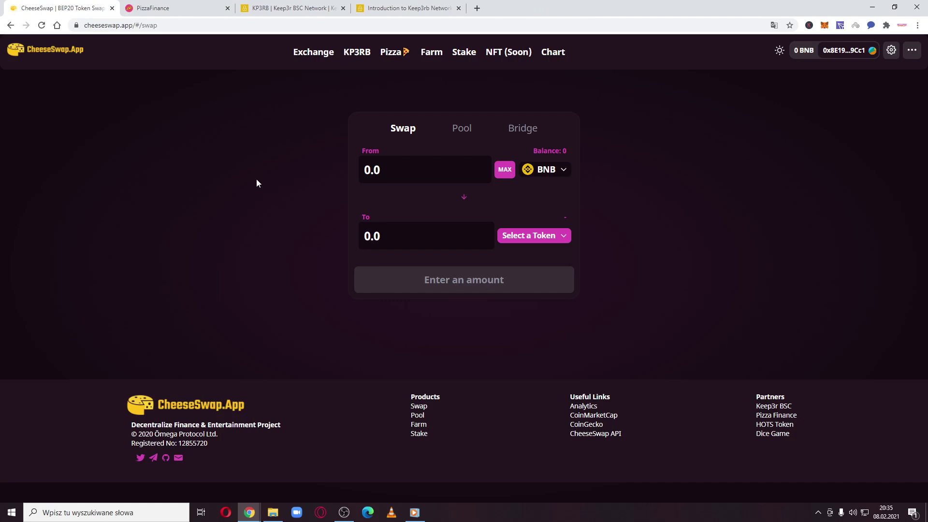
Step: Switch to PizzaFinance and log the wallet out, leaving the farm balances locked
{"action": "left_click", "coordinate": [174, 8]}
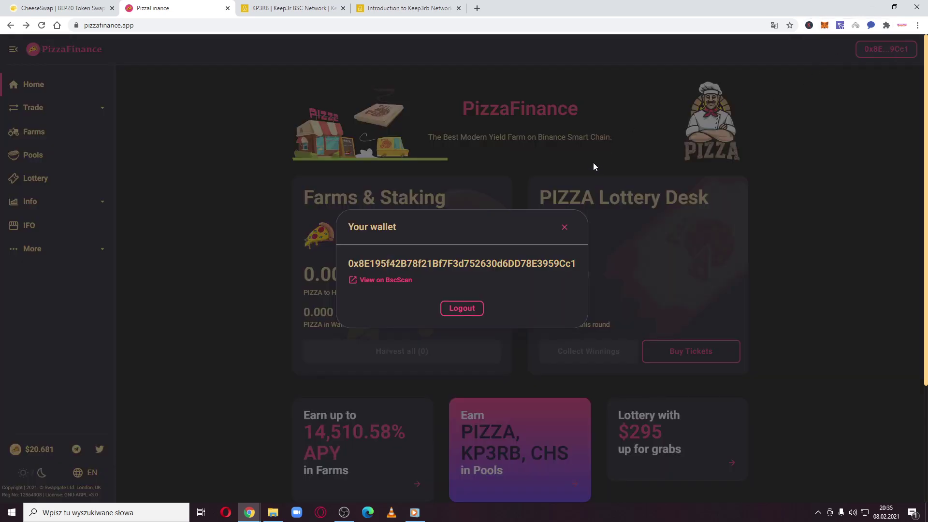
{"action": "left_click", "coordinate": [472, 308]}
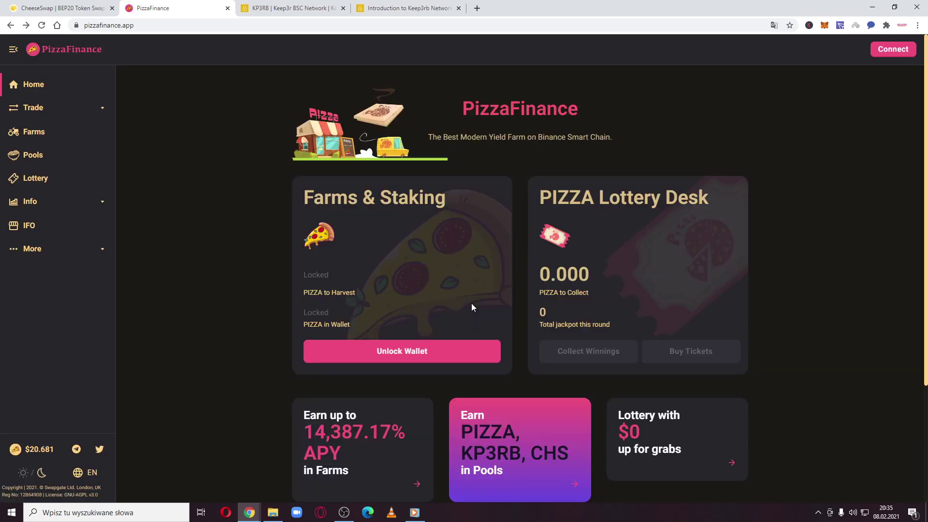
Step: Reconnect PizzaFinance via MetaMask, showing zero PIZZA to harvest and a 14.25 jackpot
{"action": "left_click", "coordinate": [886, 54]}
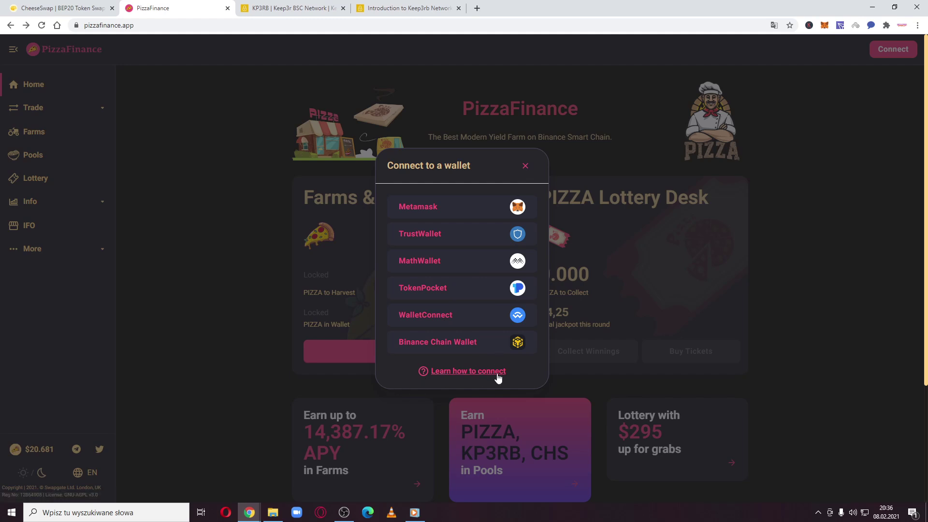
{"action": "left_click", "coordinate": [525, 168]}
{"action": "left_click", "coordinate": [889, 51]}
{"action": "left_click", "coordinate": [446, 209]}
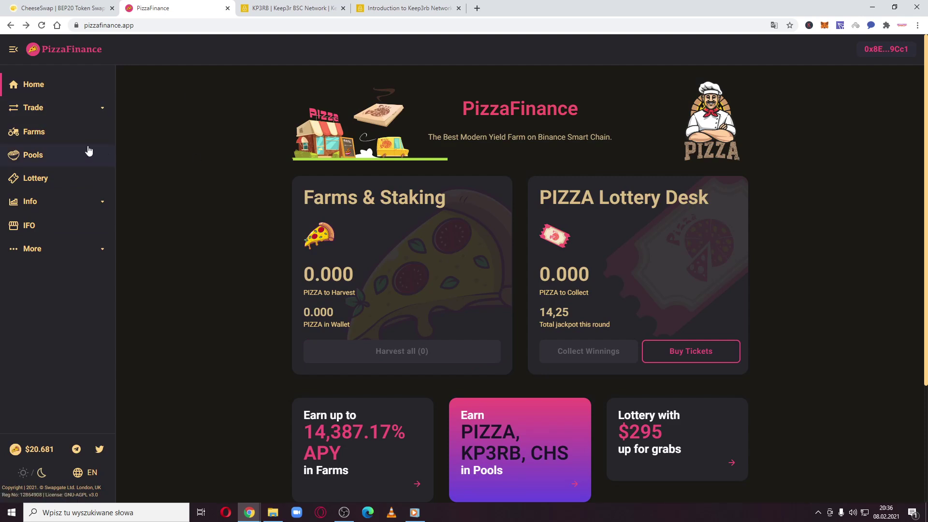
Step: Open the Farms page and scroll through the unapproved LP farm cards down to CAKE-BNB LP
{"action": "left_click", "coordinate": [79, 136]}
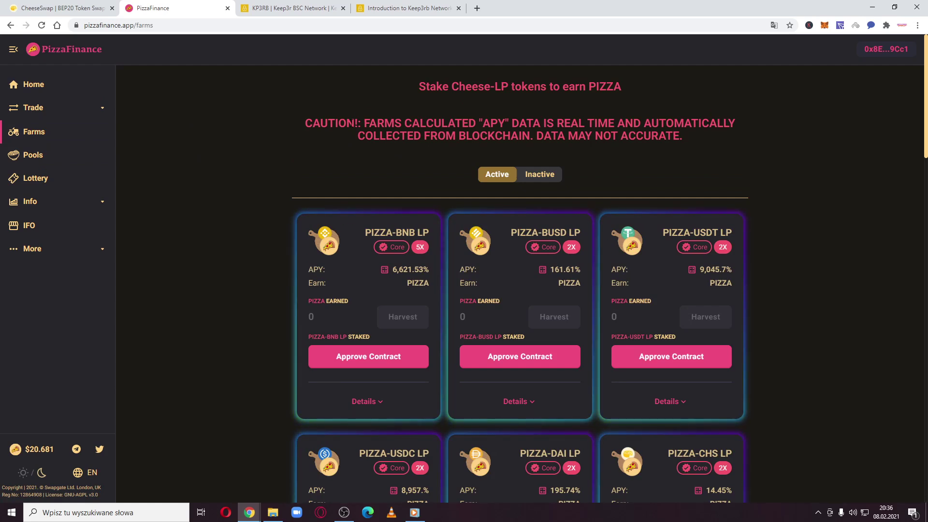
{"action": "scroll", "coordinate": [444, 73], "scroll_direction": "down", "scroll_amount": 2}
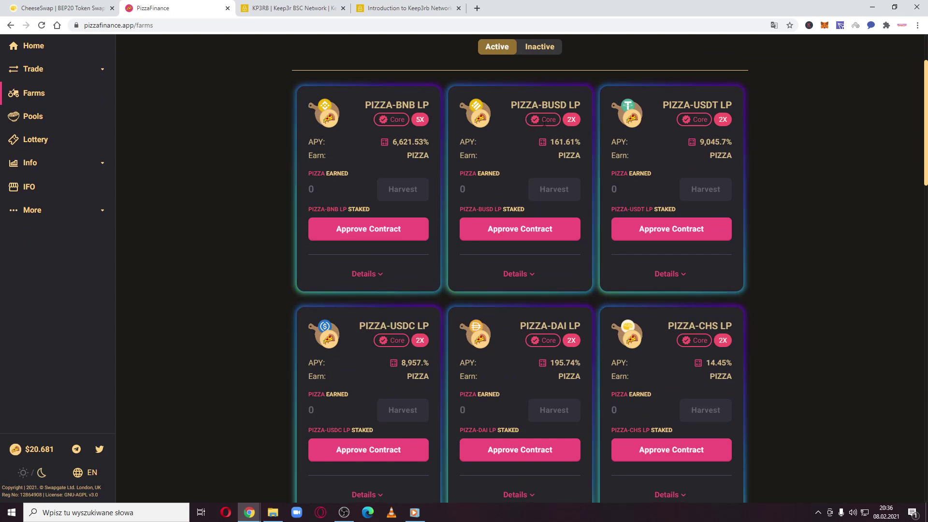
{"action": "scroll", "coordinate": [614, 149], "scroll_direction": "down", "scroll_amount": 1}
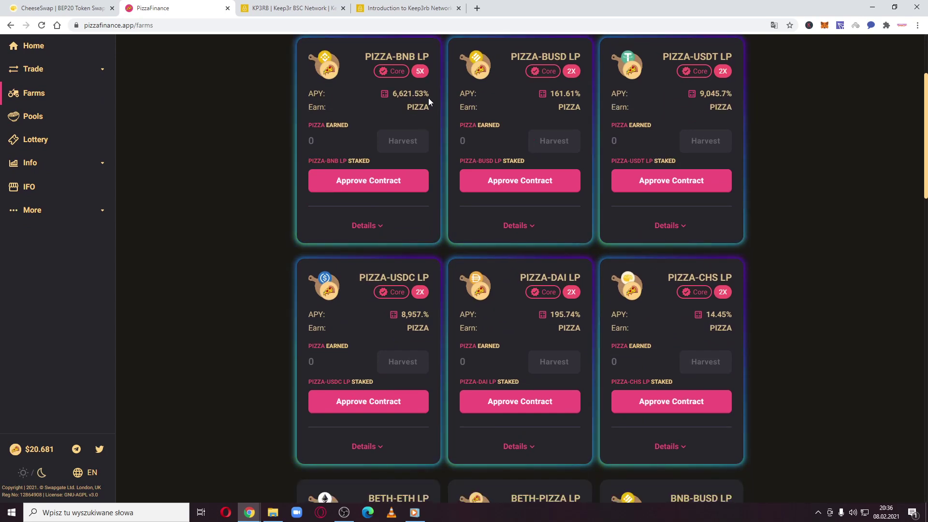
{"action": "scroll", "coordinate": [509, 107], "scroll_direction": "up", "scroll_amount": 3}
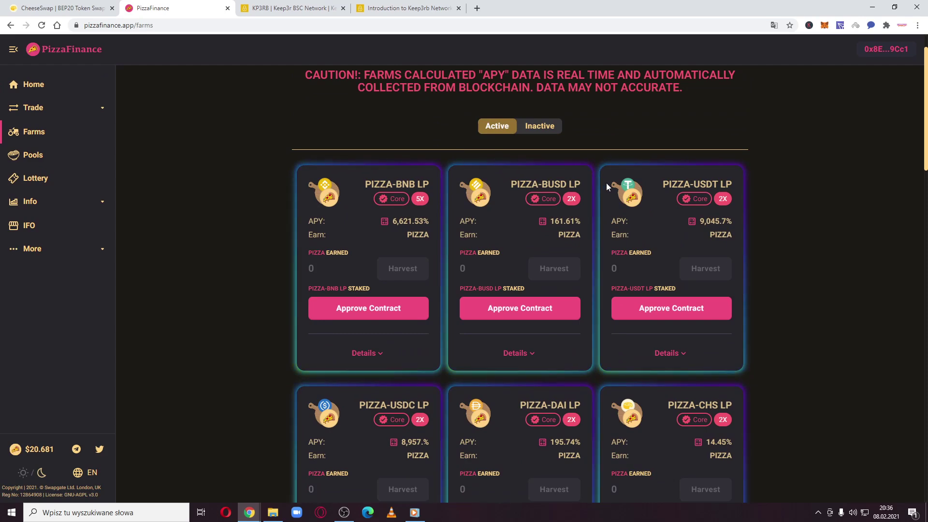
{"action": "scroll", "coordinate": [613, 186], "scroll_direction": "down", "scroll_amount": 5}
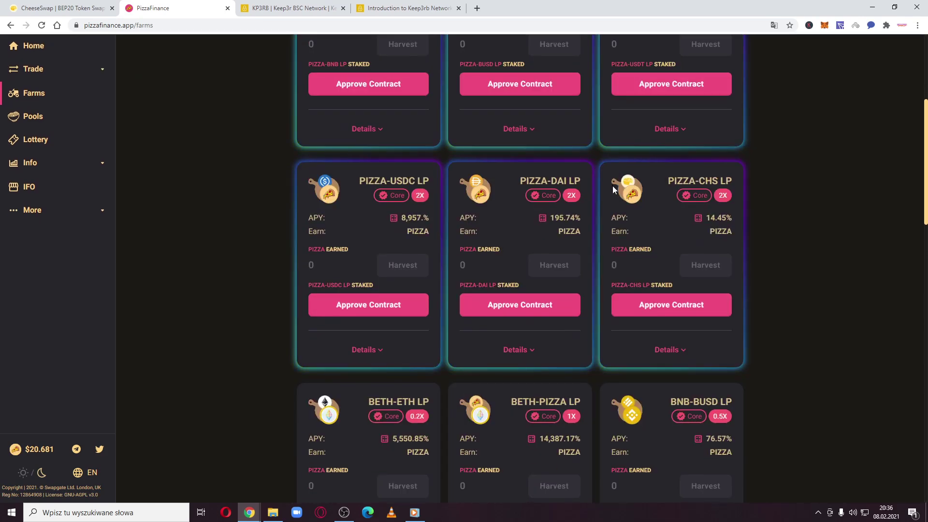
{"action": "scroll", "coordinate": [613, 186], "scroll_direction": "down", "scroll_amount": 2}
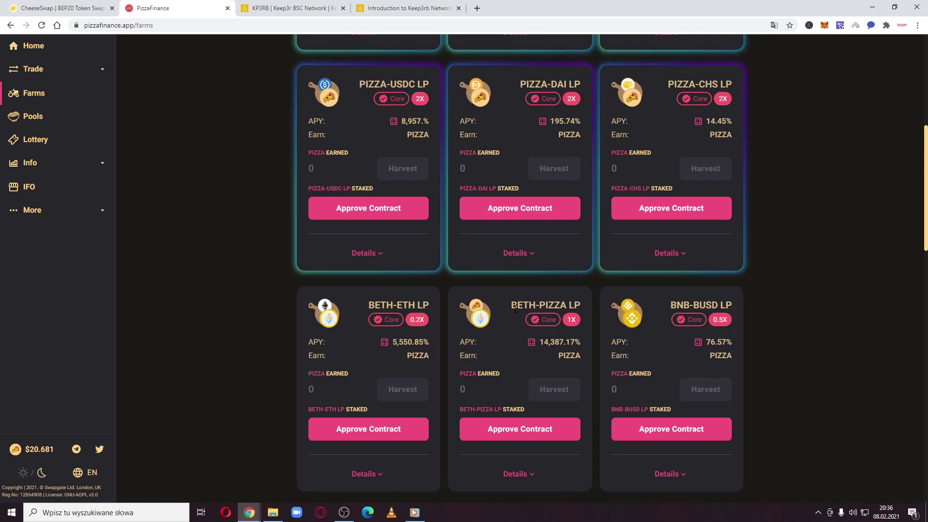
{"action": "scroll", "coordinate": [734, 216], "scroll_direction": "up", "scroll_amount": 3}
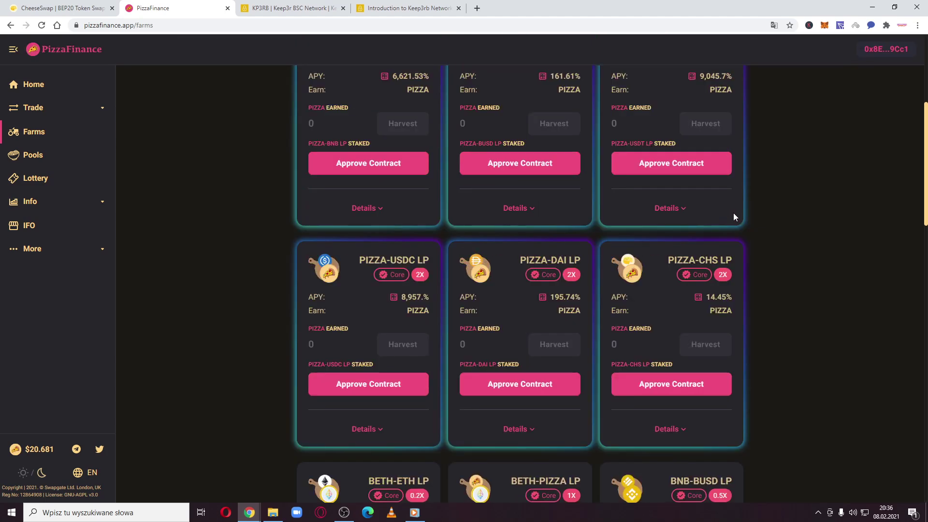
{"action": "scroll", "coordinate": [734, 216], "scroll_direction": "up", "scroll_amount": 3}
{"action": "scroll", "coordinate": [734, 216], "scroll_direction": "down", "scroll_amount": 5}
{"action": "scroll", "coordinate": [734, 216], "scroll_direction": "down", "scroll_amount": 8}
{"action": "scroll", "coordinate": [734, 216], "scroll_direction": "down", "scroll_amount": 2}
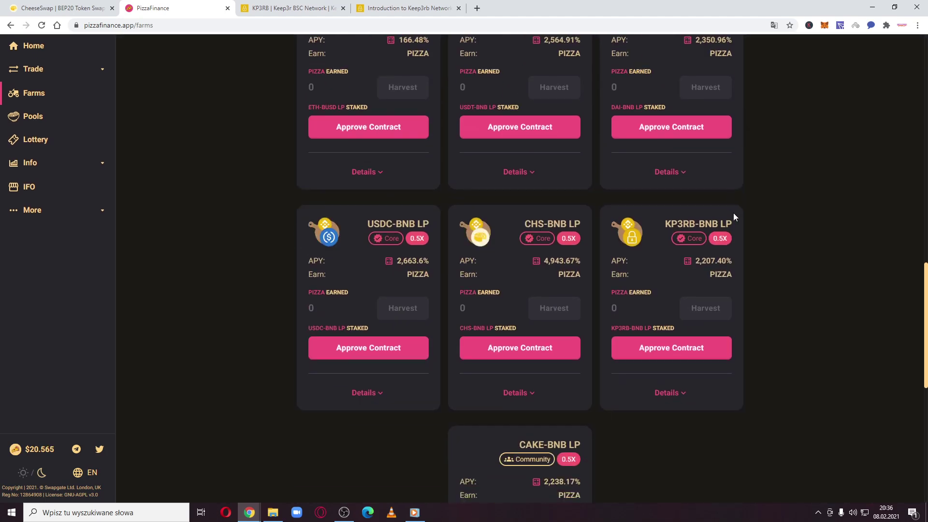
{"action": "scroll", "coordinate": [733, 217], "scroll_direction": "down", "scroll_amount": 3}
{"action": "scroll", "coordinate": [734, 216], "scroll_direction": "down", "scroll_amount": 2}
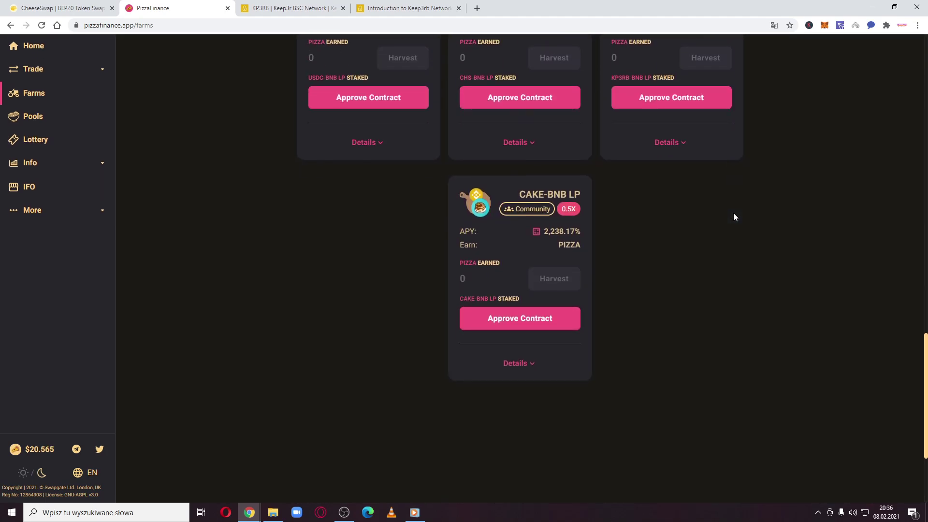
{"action": "left_click", "coordinate": [34, 116]}
{"action": "scroll", "coordinate": [360, 178], "scroll_direction": "up", "scroll_amount": 3}
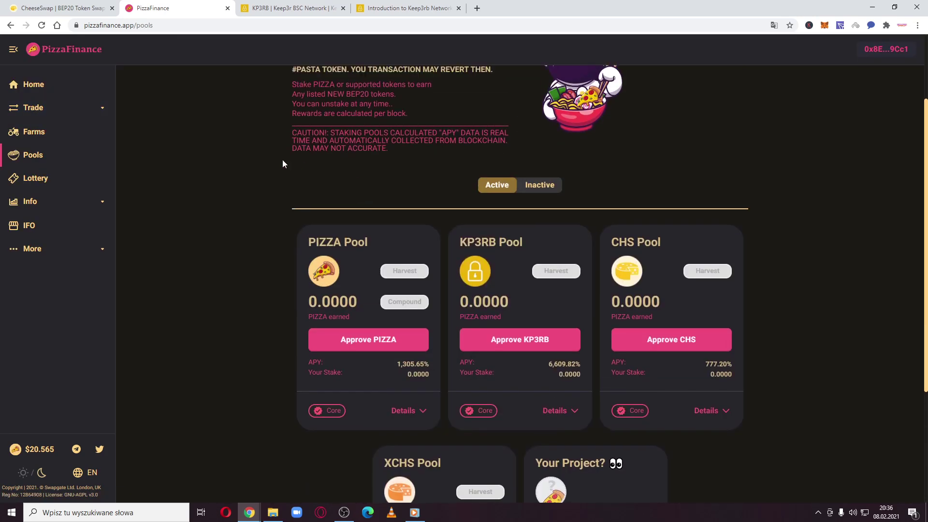
{"action": "scroll", "coordinate": [282, 160], "scroll_direction": "up", "scroll_amount": 2}
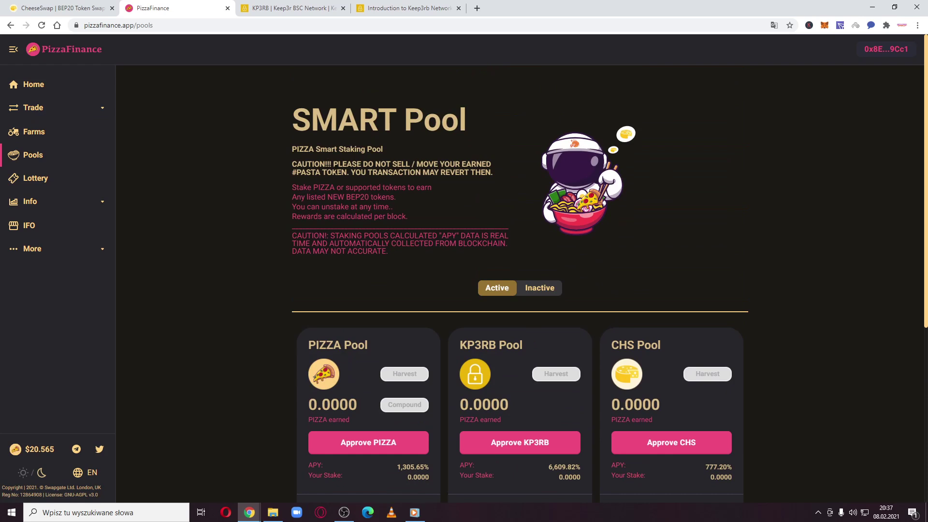
{"action": "left_click", "coordinate": [53, 138]}
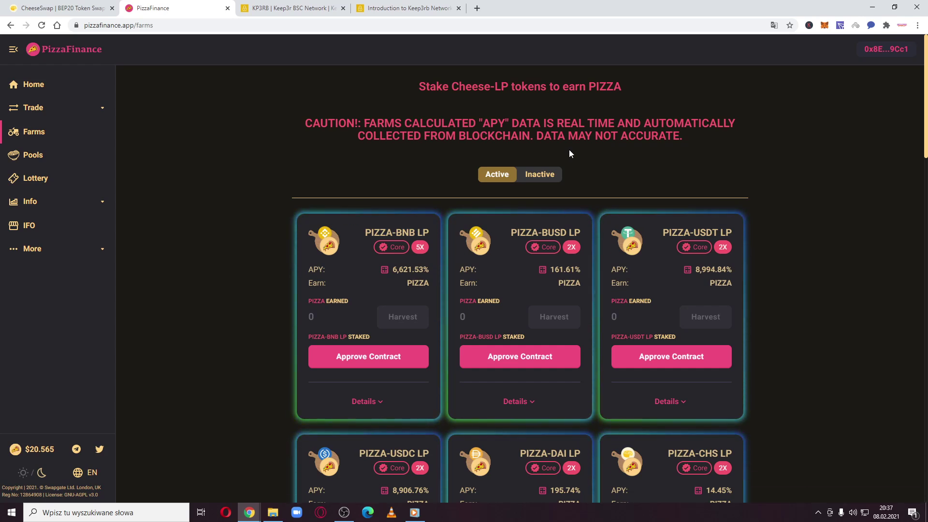
Step: Open the IFO page, read down to the how-to-take-part steps, then return to the top
{"action": "left_click", "coordinate": [61, 224]}
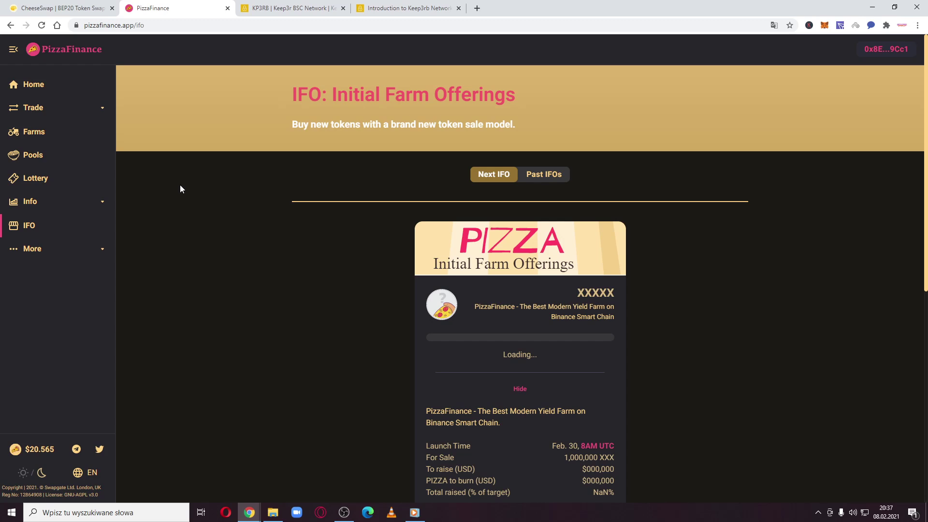
{"action": "scroll", "coordinate": [757, 321], "scroll_direction": "down", "scroll_amount": 4}
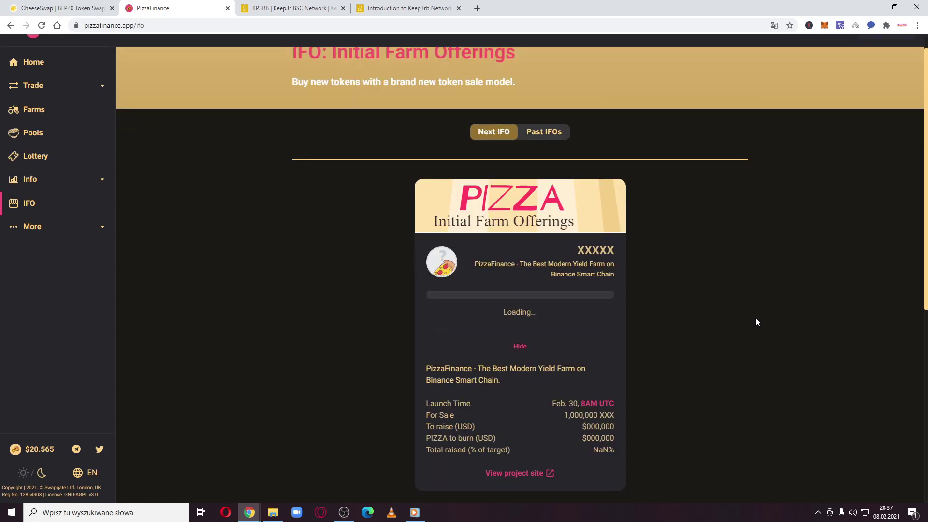
{"action": "scroll", "coordinate": [757, 321], "scroll_direction": "down", "scroll_amount": 4}
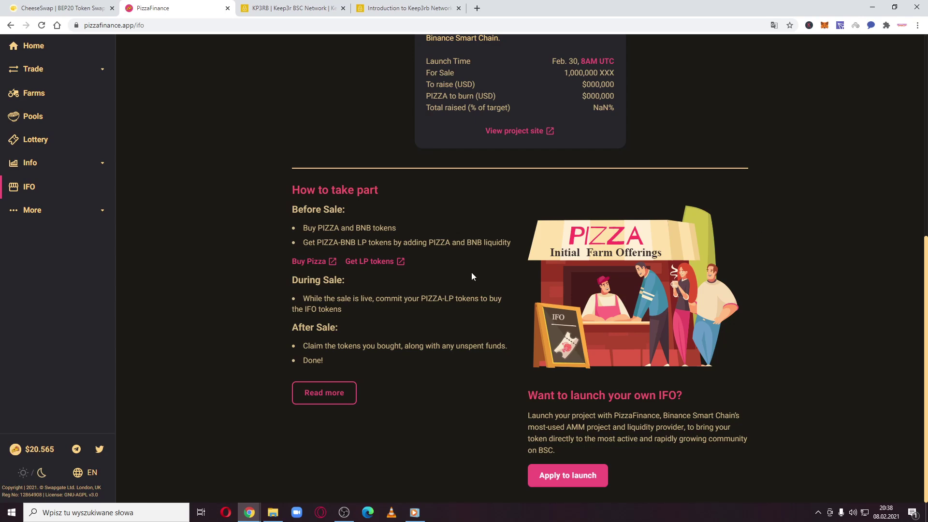
{"action": "scroll", "coordinate": [196, 301], "scroll_direction": "up", "scroll_amount": 2}
{"action": "scroll", "coordinate": [196, 304], "scroll_direction": "up", "scroll_amount": 6}
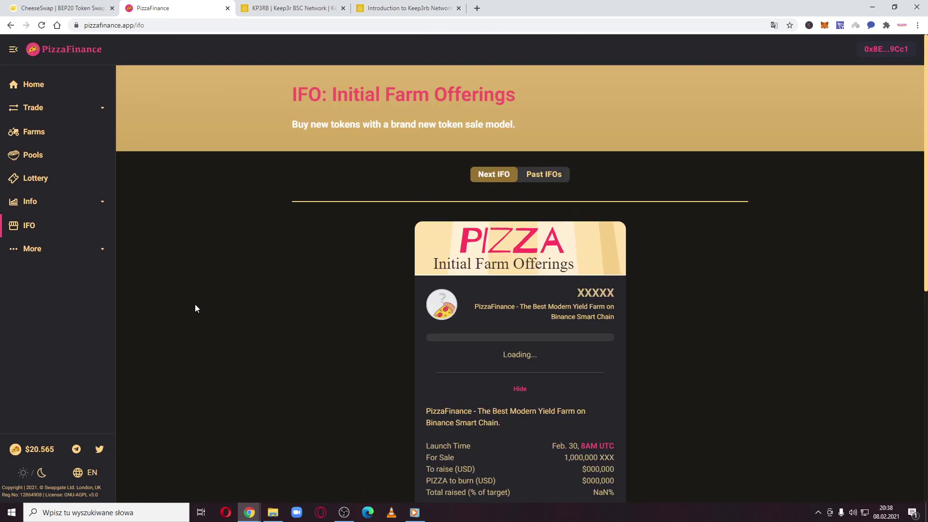
Step: Check PizzaFinance's home dashboard and lottery round #6 with its 14-PIZZA pot, then return to KP3RB
{"action": "left_click", "coordinate": [34, 84]}
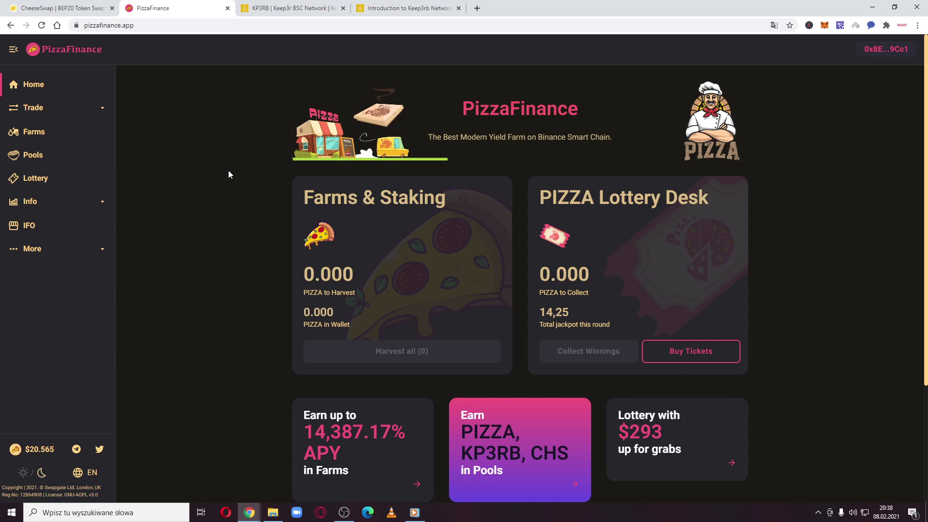
{"action": "left_click", "coordinate": [57, 178]}
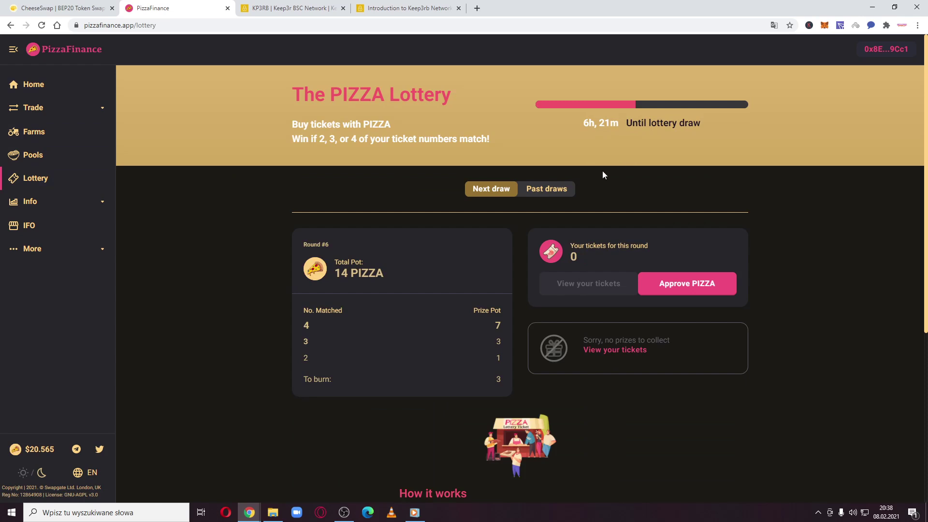
{"action": "scroll", "coordinate": [602, 170], "scroll_direction": "down", "scroll_amount": 3}
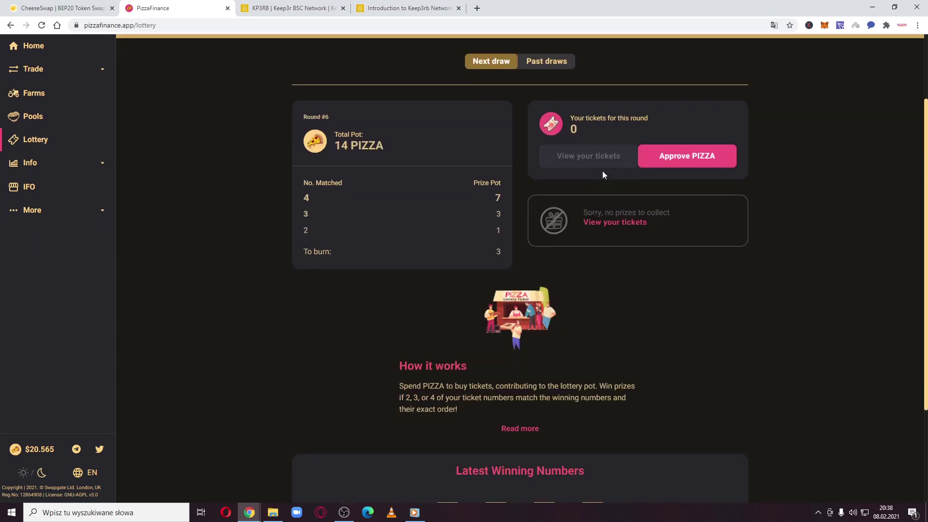
{"action": "scroll", "coordinate": [594, 337], "scroll_direction": "down", "scroll_amount": 3}
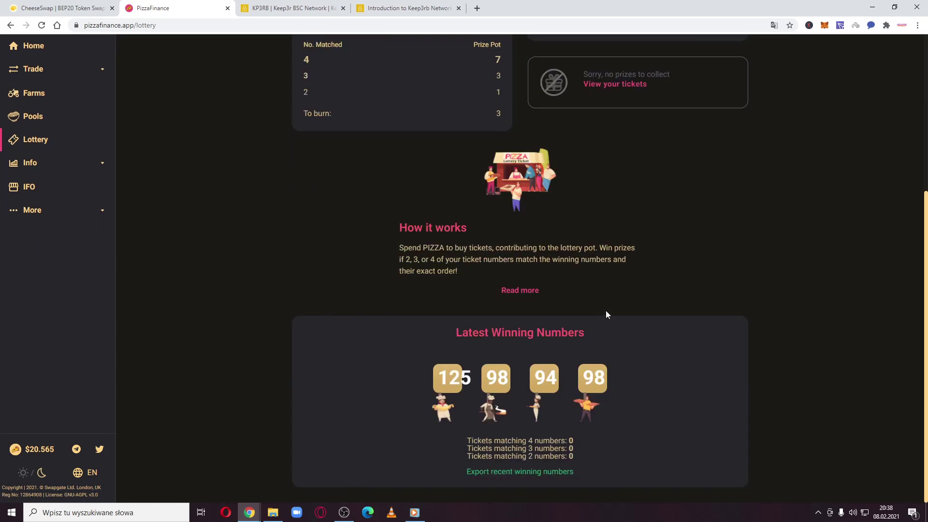
{"action": "scroll", "coordinate": [614, 300], "scroll_direction": "up", "scroll_amount": 5}
{"action": "left_click", "coordinate": [279, 5]}
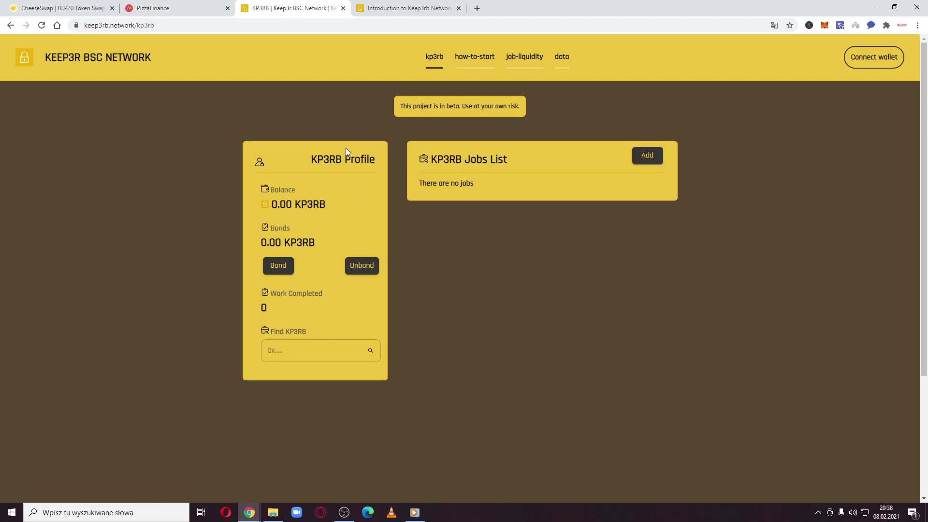
Step: Bring up the 'Introduction to Keep3rb Network' documentation covering keepers and jobs
{"action": "left_click", "coordinate": [363, 6]}
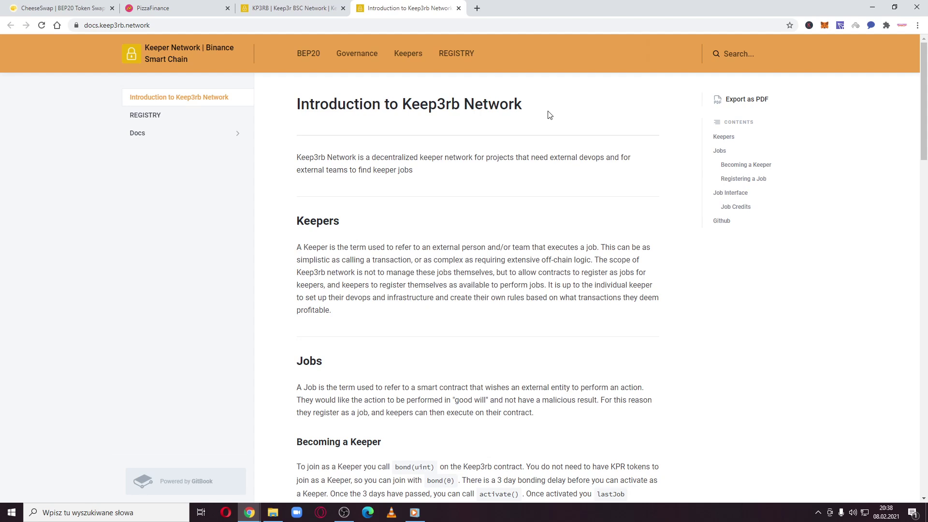
Step: Read the Keep3rb introduction down through job registration, interface and credits, then return to KP3RB
{"action": "scroll", "coordinate": [549, 114], "scroll_direction": "down", "scroll_amount": 2}
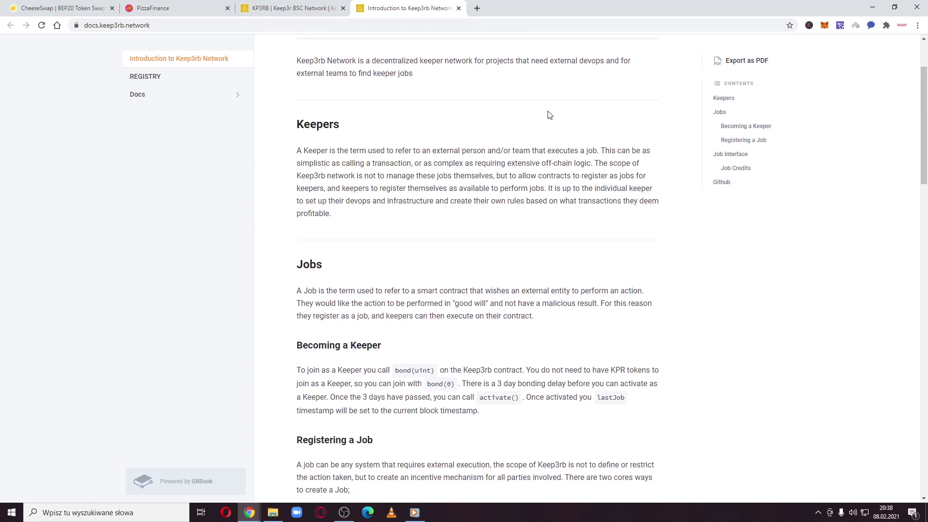
{"action": "mouse_move", "coordinate": [464, 264]}
{"action": "scroll", "coordinate": [428, 253], "scroll_direction": "down", "scroll_amount": 1}
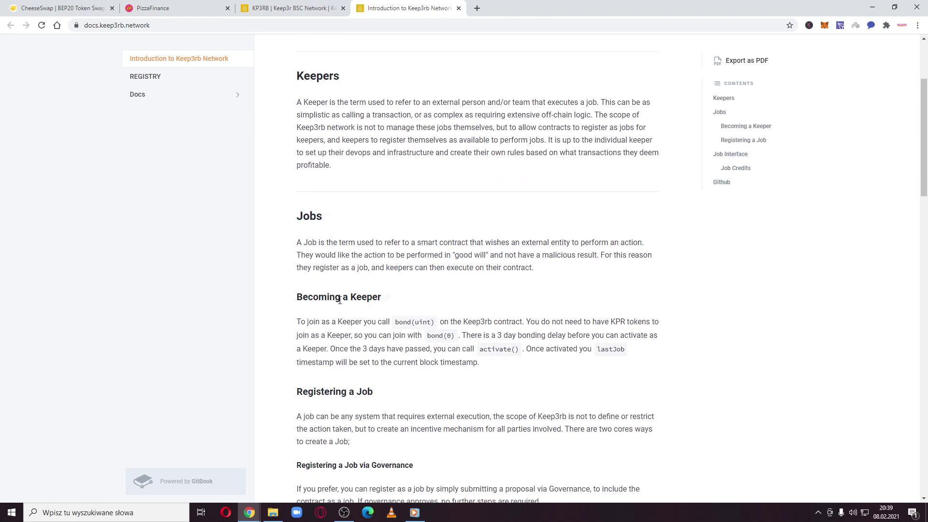
{"action": "scroll", "coordinate": [305, 313], "scroll_direction": "down", "scroll_amount": 1}
{"action": "scroll", "coordinate": [409, 319], "scroll_direction": "down", "scroll_amount": 3}
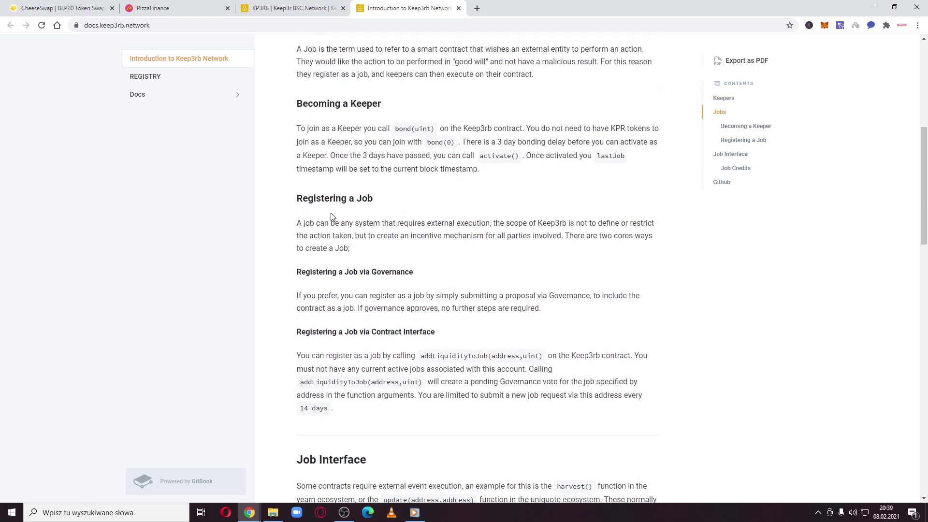
{"action": "mouse_move", "coordinate": [355, 465]}
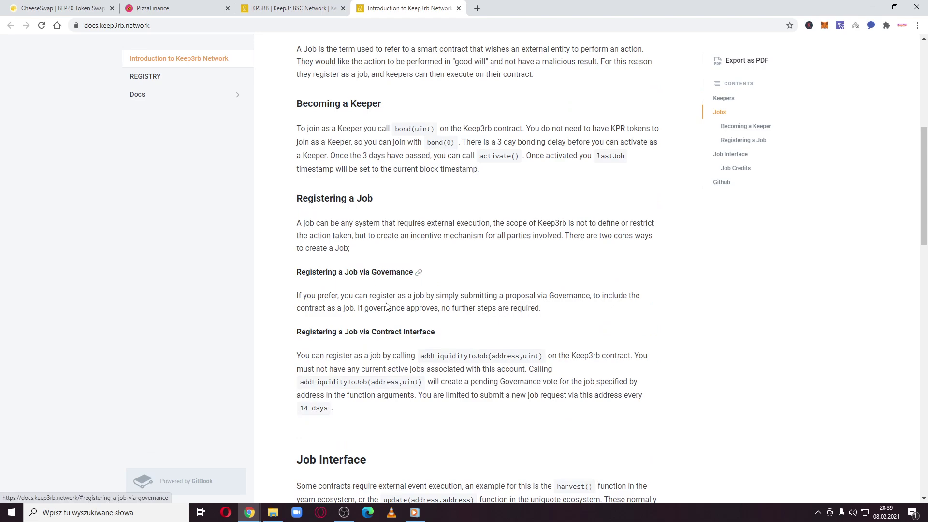
{"action": "scroll", "coordinate": [447, 333], "scroll_direction": "down", "scroll_amount": 3}
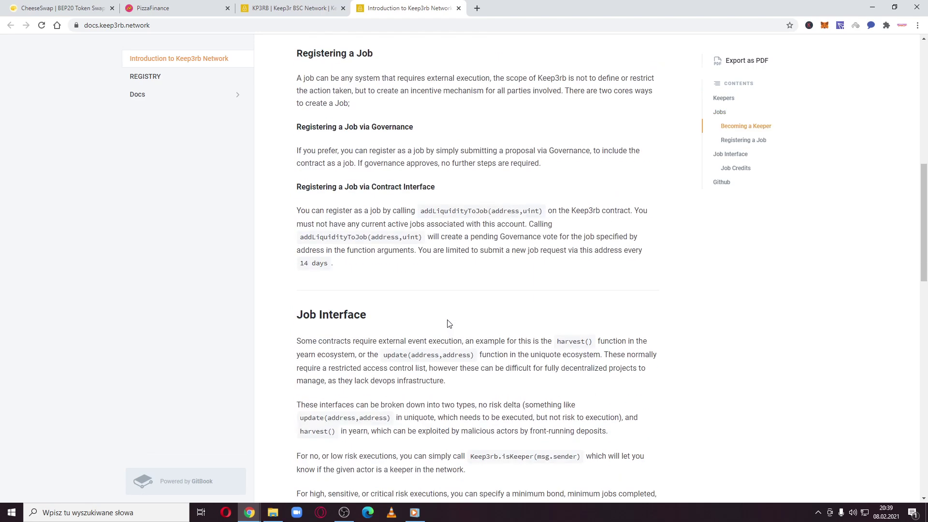
{"action": "scroll", "coordinate": [449, 324], "scroll_direction": "down", "scroll_amount": 4}
{"action": "scroll", "coordinate": [448, 323], "scroll_direction": "down", "scroll_amount": 5}
{"action": "scroll", "coordinate": [449, 321], "scroll_direction": "down", "scroll_amount": 6}
{"action": "scroll", "coordinate": [448, 320], "scroll_direction": "down", "scroll_amount": 5}
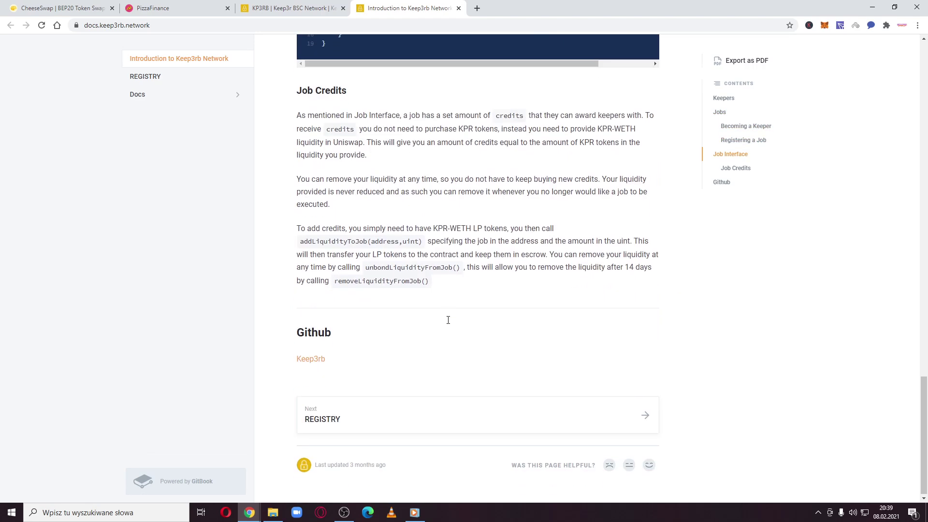
{"action": "scroll", "coordinate": [449, 320], "scroll_direction": "up", "scroll_amount": 5}
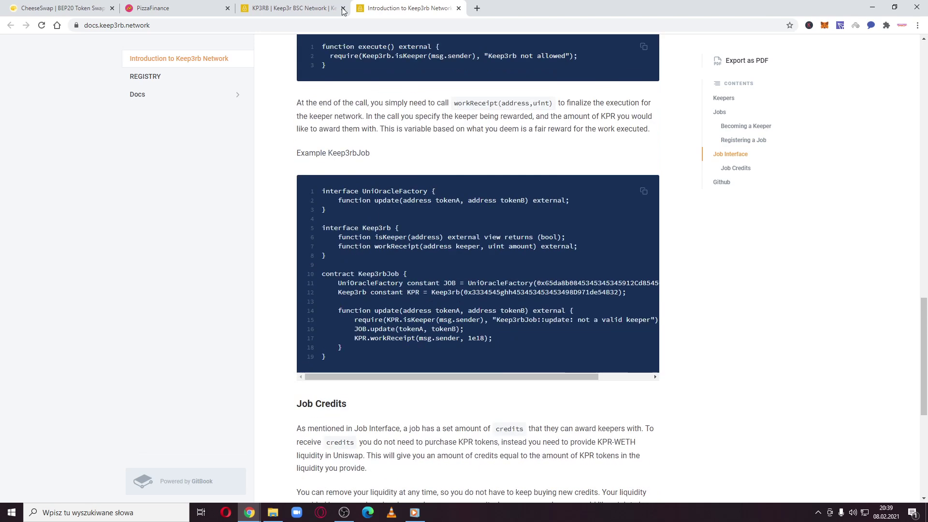
{"action": "left_click", "coordinate": [339, 9]}
{"action": "scroll", "coordinate": [538, 297], "scroll_direction": "down", "scroll_amount": 1}
Step: Open the how-to-start guide for Keep3r BSC Network and read down through it
{"action": "scroll", "coordinate": [538, 297], "scroll_direction": "down", "scroll_amount": 4}
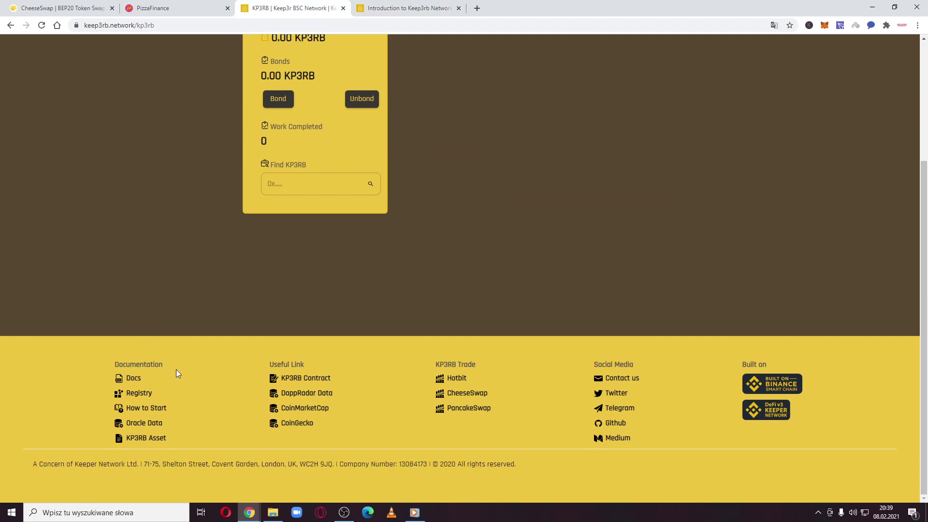
{"action": "scroll", "coordinate": [410, 314], "scroll_direction": "up", "scroll_amount": 3}
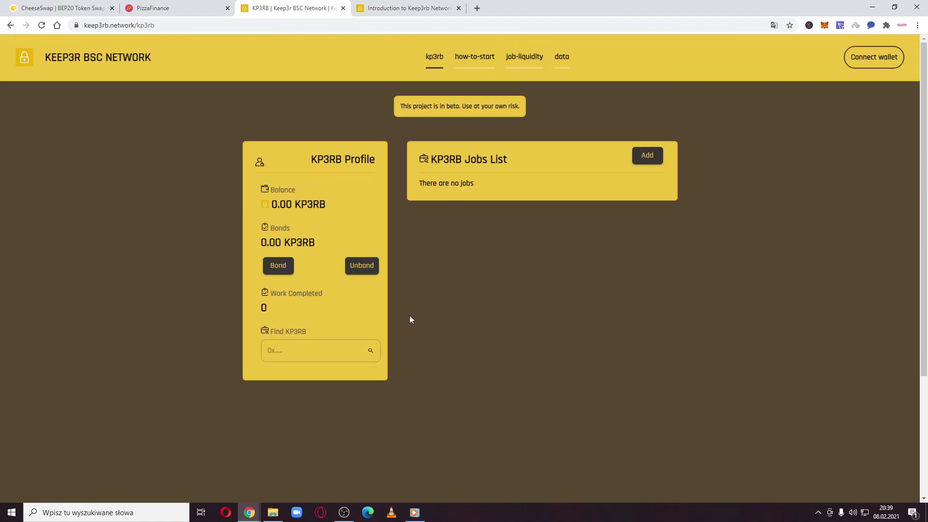
{"action": "left_click", "coordinate": [462, 60]}
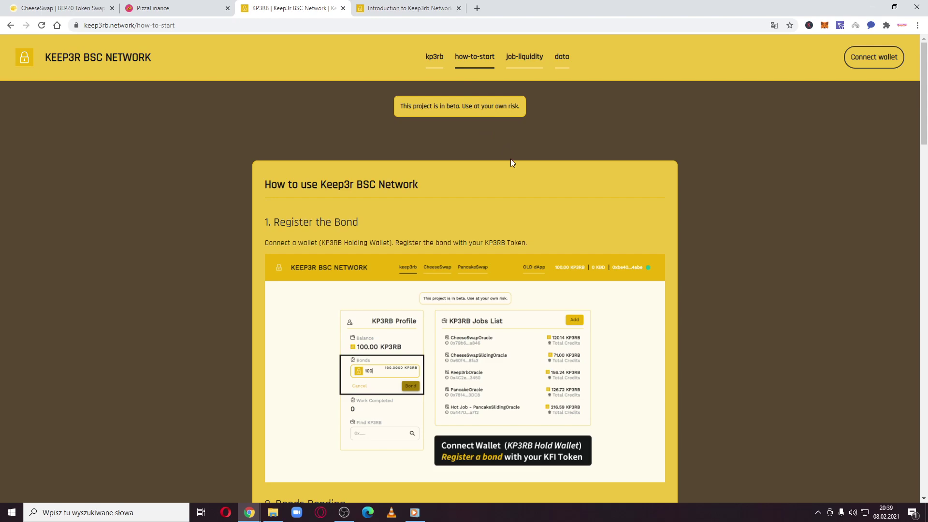
{"action": "scroll", "coordinate": [514, 167], "scroll_direction": "down", "scroll_amount": 4}
{"action": "scroll", "coordinate": [514, 167], "scroll_direction": "down", "scroll_amount": 3}
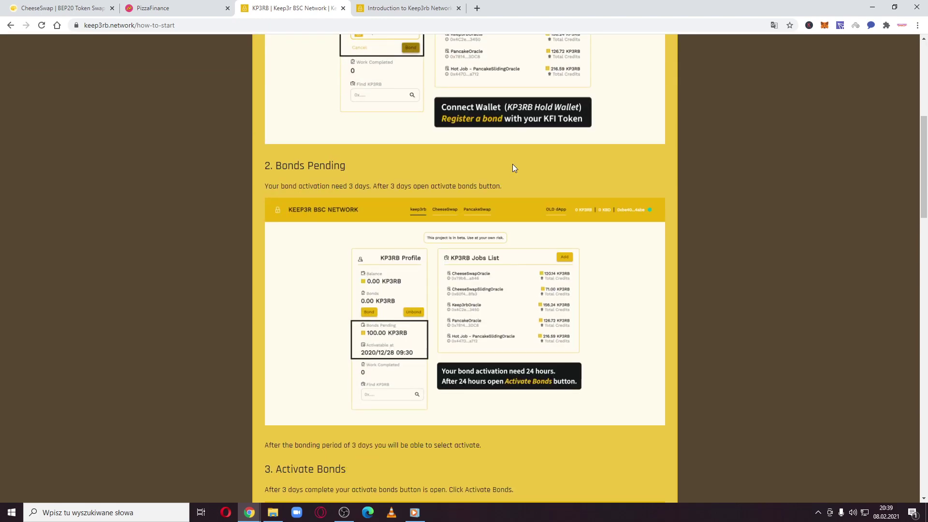
{"action": "scroll", "coordinate": [734, 164], "scroll_direction": "down", "scroll_amount": 6}
{"action": "scroll", "coordinate": [735, 164], "scroll_direction": "down", "scroll_amount": 4}
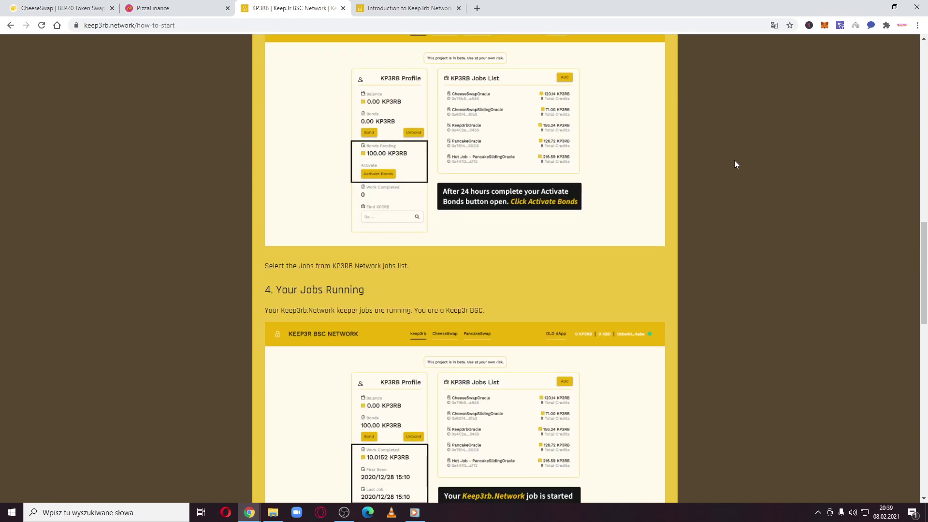
{"action": "scroll", "coordinate": [735, 164], "scroll_direction": "down", "scroll_amount": 5}
{"action": "scroll", "coordinate": [735, 165], "scroll_direction": "down", "scroll_amount": 6}
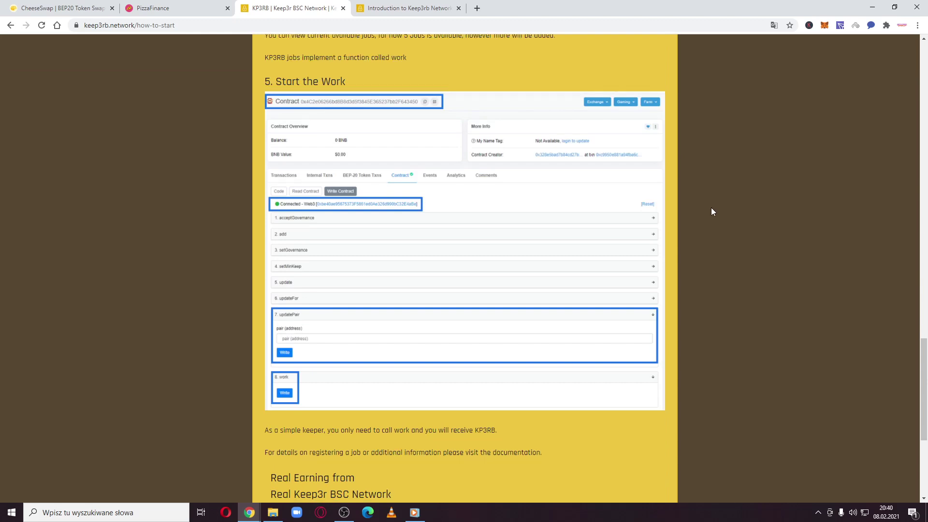
{"action": "scroll", "coordinate": [712, 211], "scroll_direction": "down", "scroll_amount": 3}
Step: Return to the KP3RB page and scroll to its footer of documentation, trade and social links
{"action": "scroll", "coordinate": [725, 314], "scroll_direction": "up", "scroll_amount": 4}
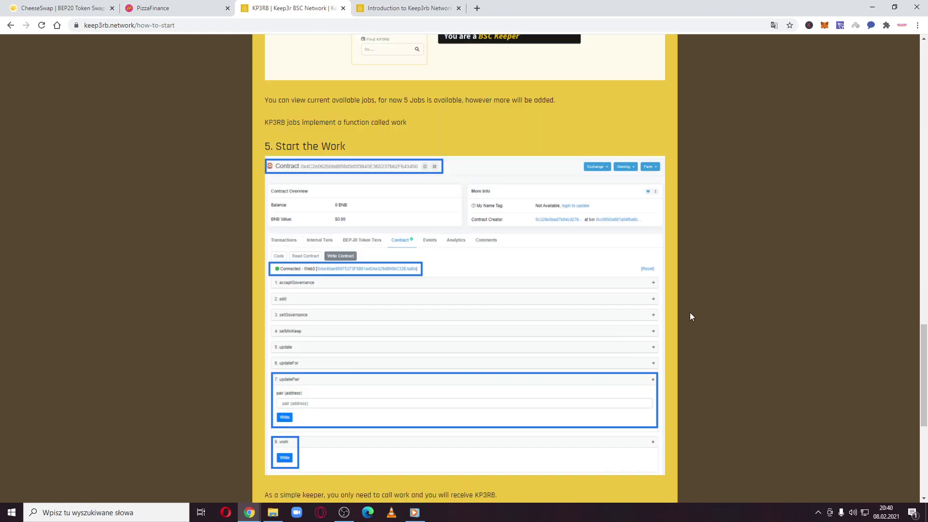
{"action": "scroll", "coordinate": [704, 315], "scroll_direction": "up", "scroll_amount": 10}
{"action": "scroll", "coordinate": [703, 315], "scroll_direction": "up", "scroll_amount": 20}
{"action": "scroll", "coordinate": [703, 314], "scroll_direction": "up", "scroll_amount": 7}
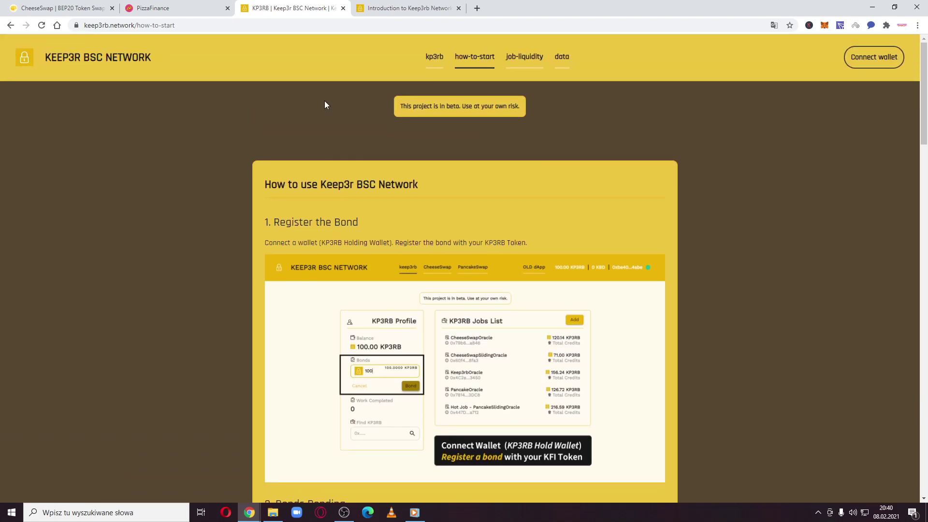
{"action": "left_click", "coordinate": [442, 56]}
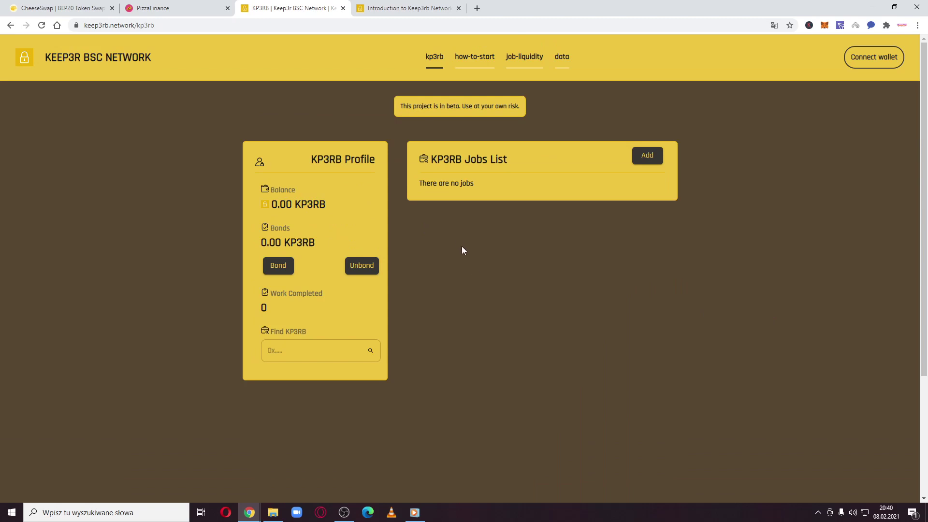
{"action": "scroll", "coordinate": [463, 250], "scroll_direction": "down", "scroll_amount": 5}
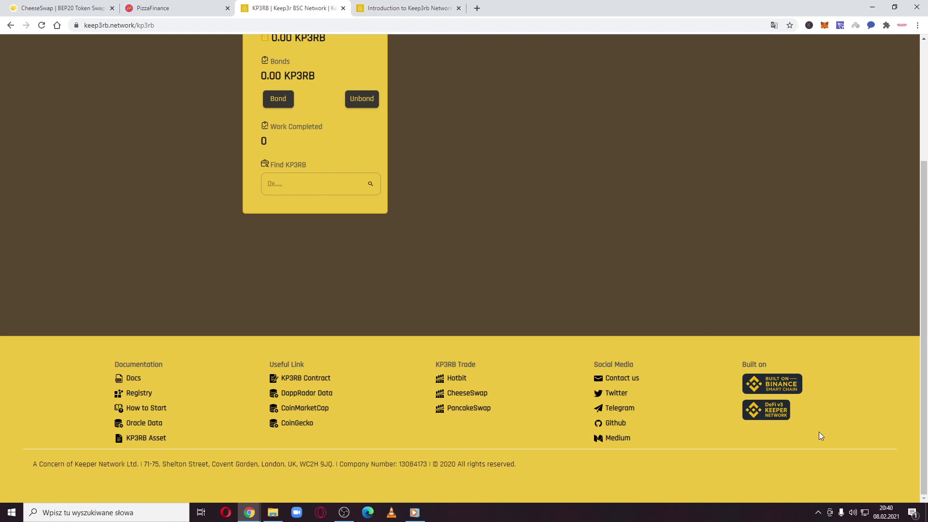
Step: Pass over the PizzaFinance tab and show CheeseSwap's swap page with no target token chosen
{"action": "left_click", "coordinate": [208, 4]}
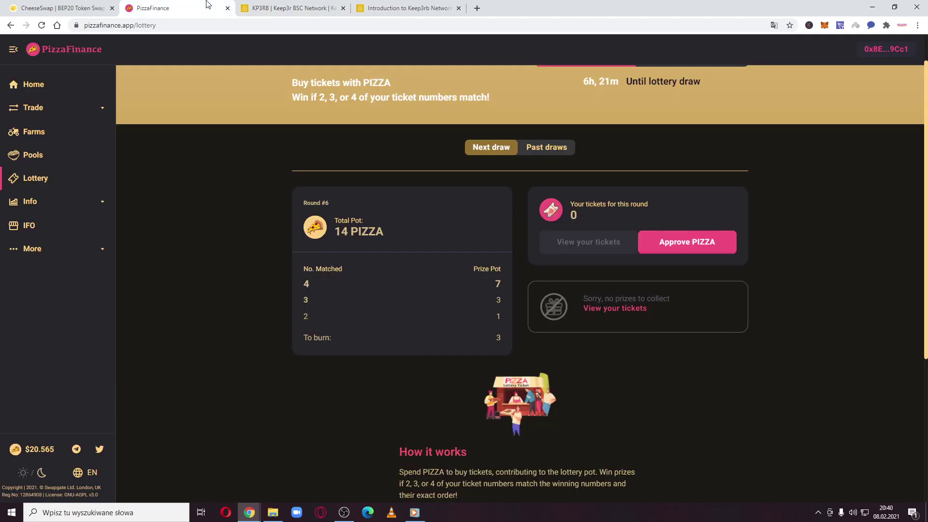
{"action": "left_click", "coordinate": [105, 6]}
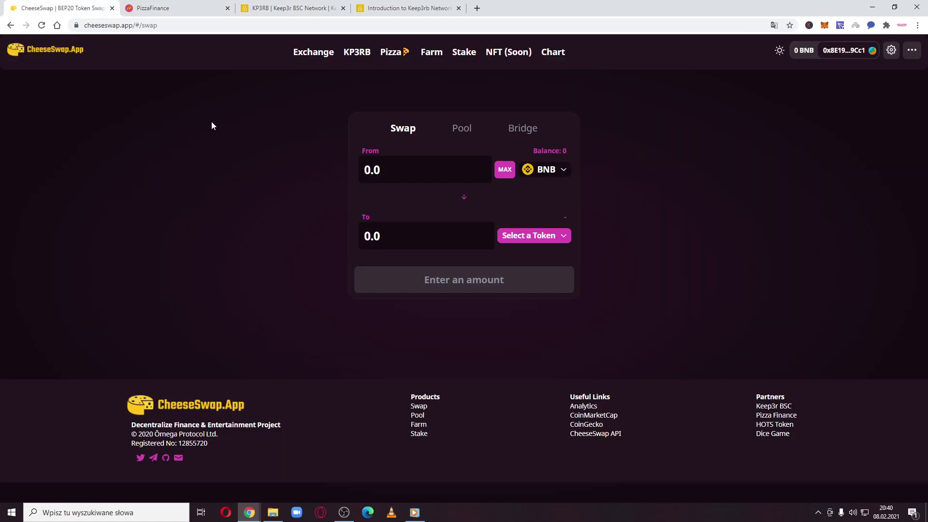